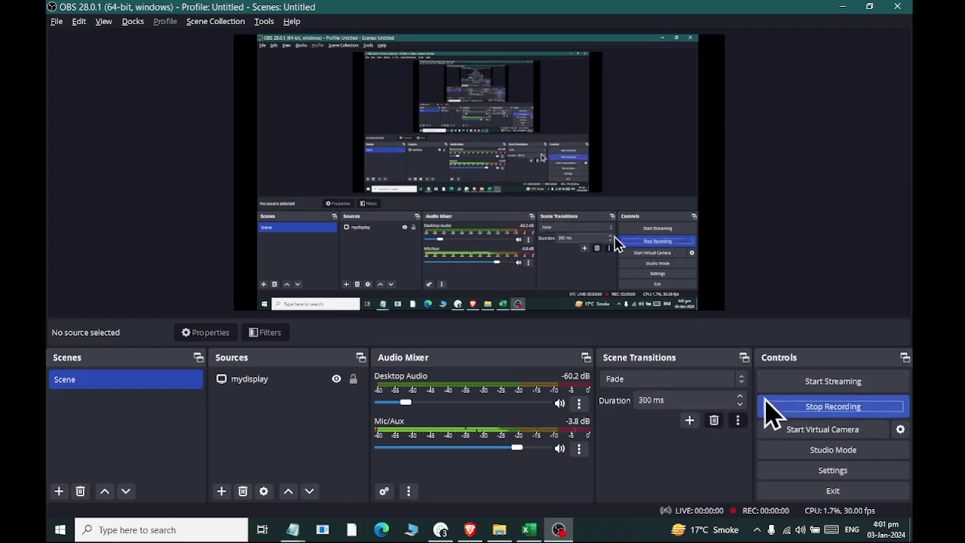
Bring the Notepad notes window to the front.
key("alt+Tab")
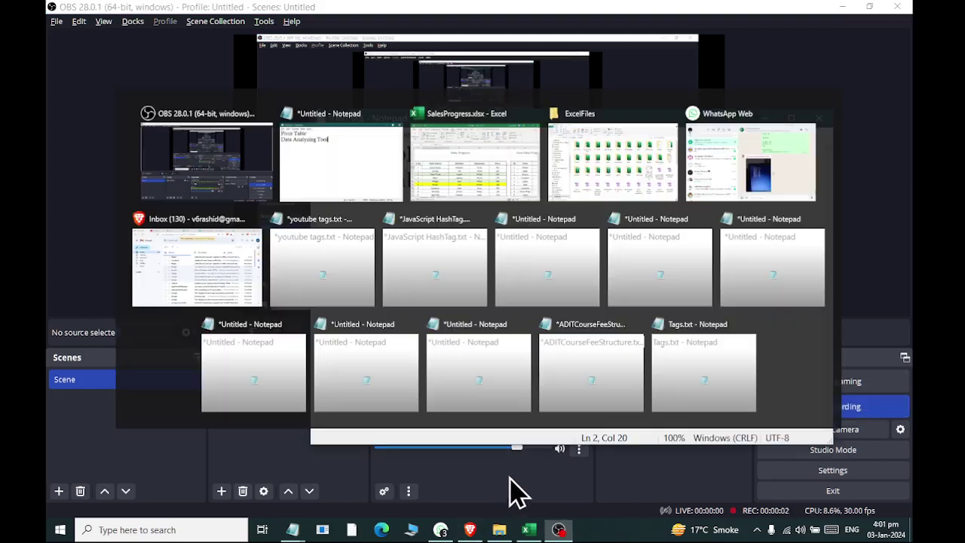
key("alt+space")
key("x")
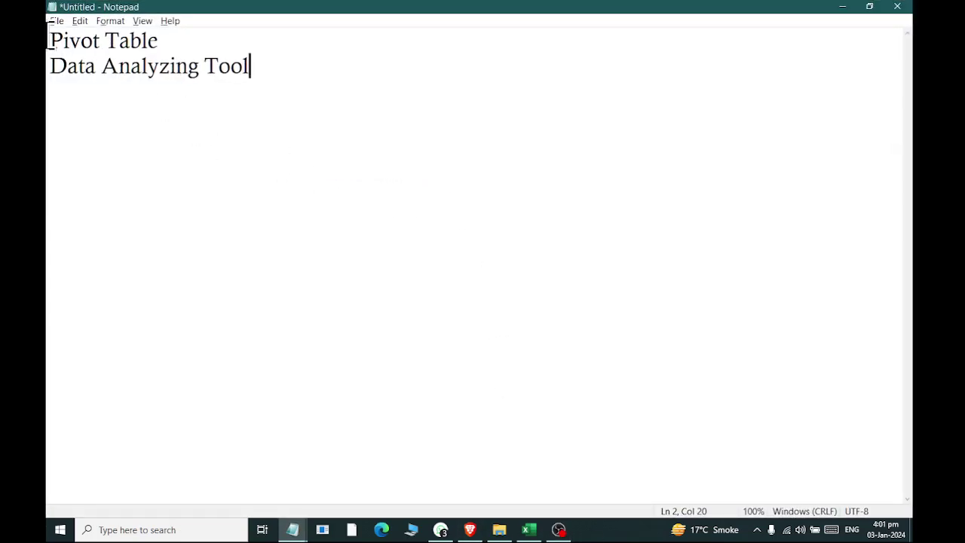
Highlight 'Pivot Table' and 'Data Analyzing Tool' in the notes, then return to the SalesProgress workbook.
left_click_drag(50, 40, 321, 21)
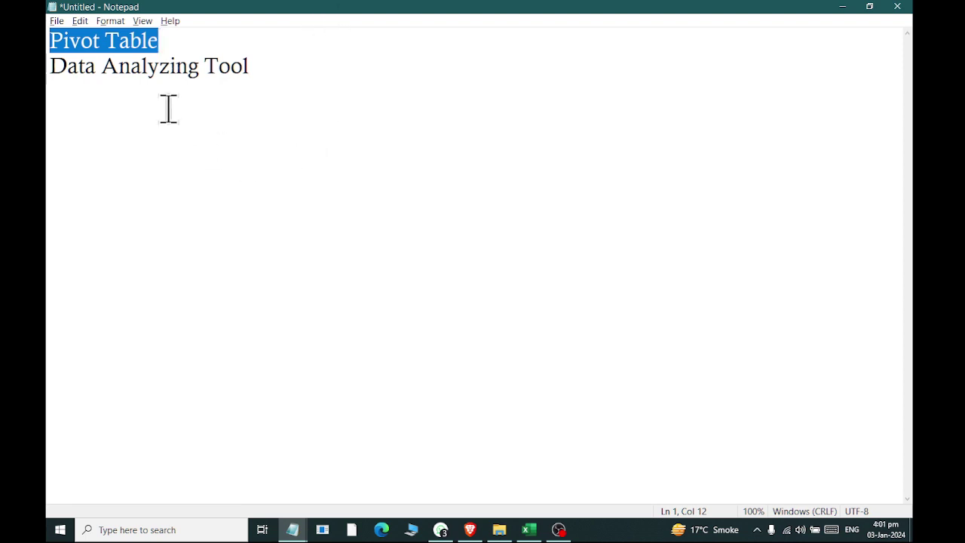
left_click_drag(50, 67, 386, 65)
left_click(388, 67)
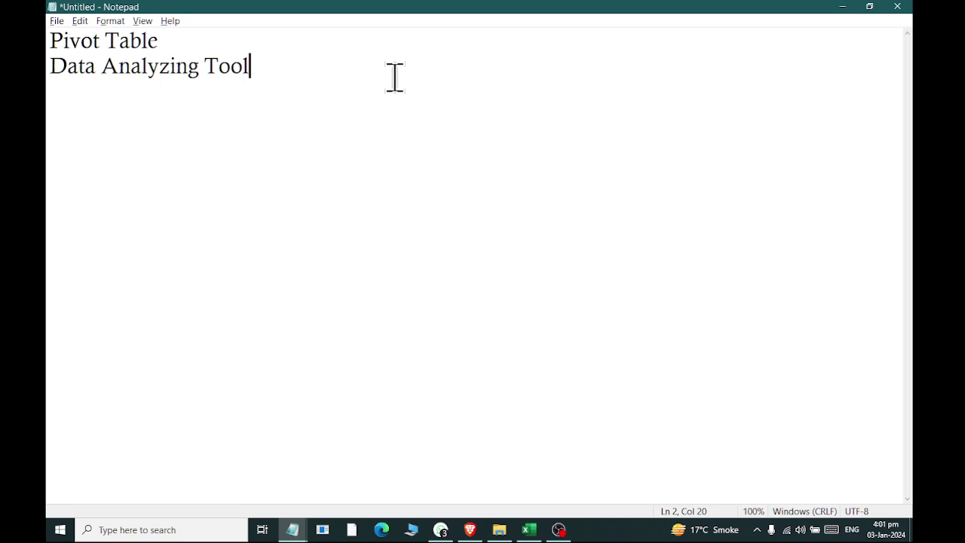
left_click(530, 530)
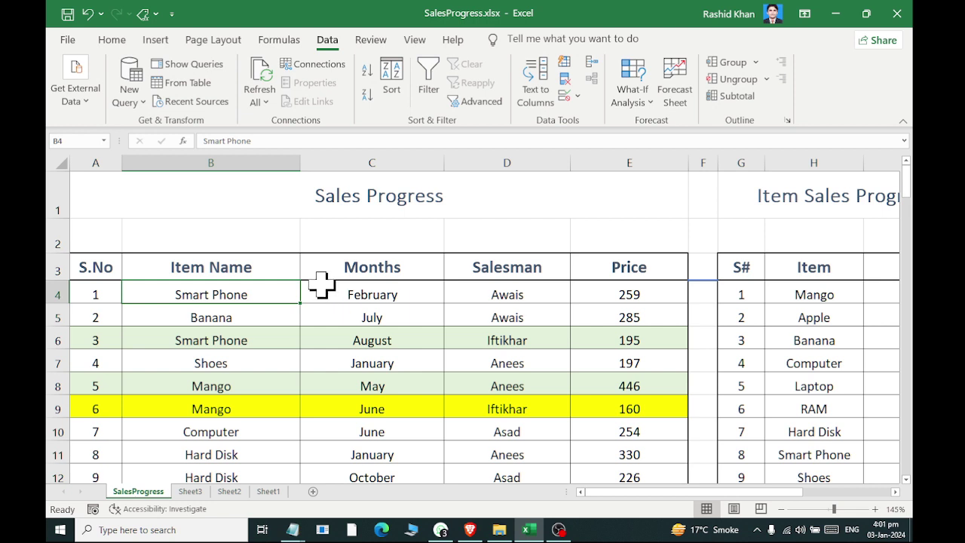
left_click(98, 268)
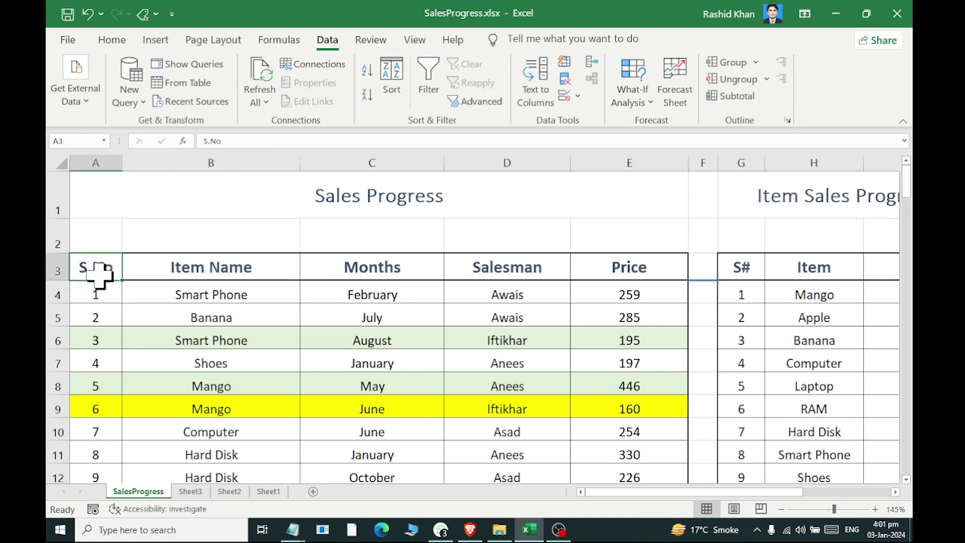
left_click_drag(97, 275, 105, 531)
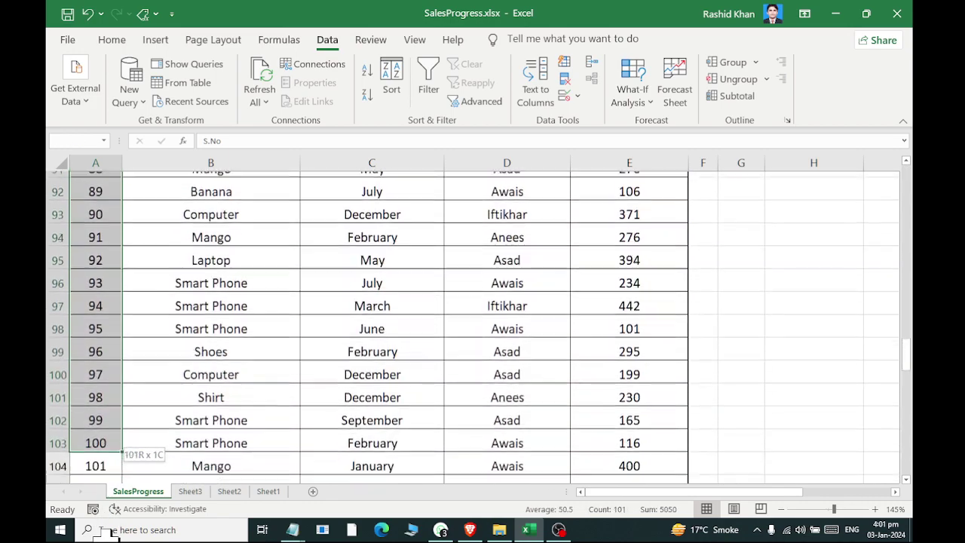
left_click_drag(106, 531, 86, 407)
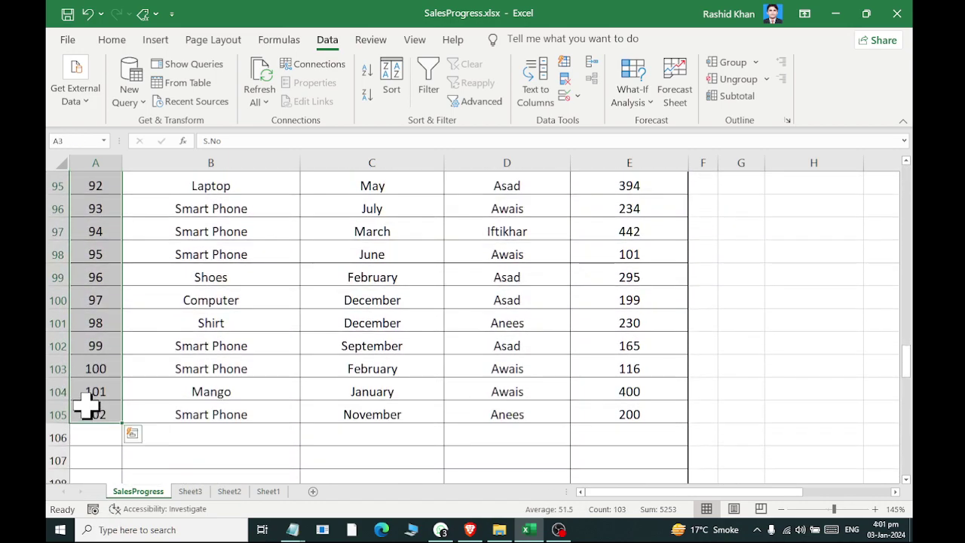
scroll(87, 407, "up", 9)
scroll(108, 390, "up", 9)
scroll(118, 380, "up", 6)
scroll(118, 372, "up", 7)
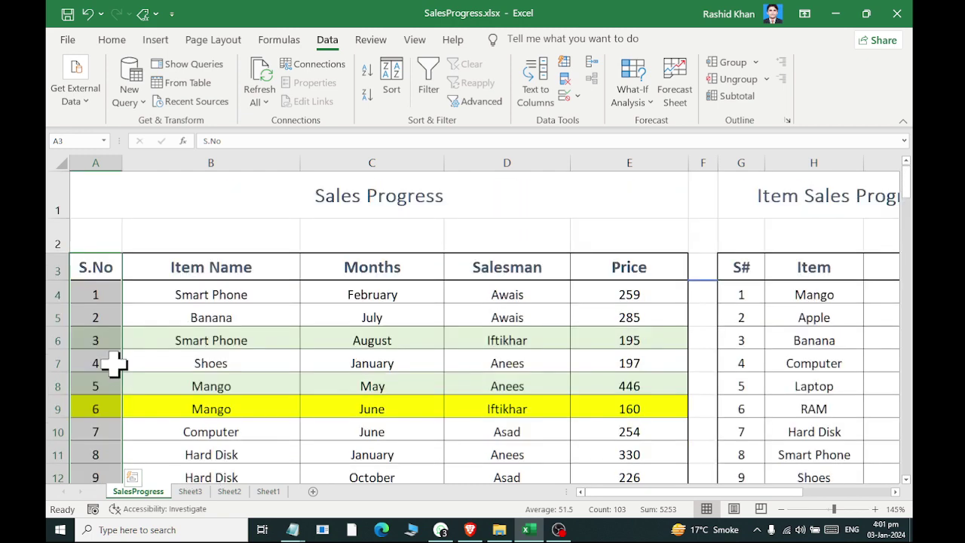
left_click(104, 294)
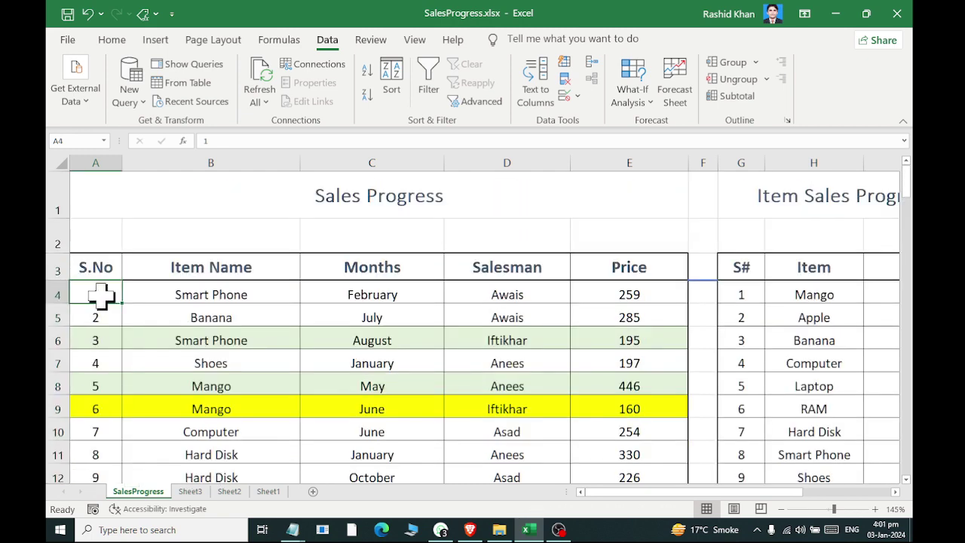
left_click(241, 297)
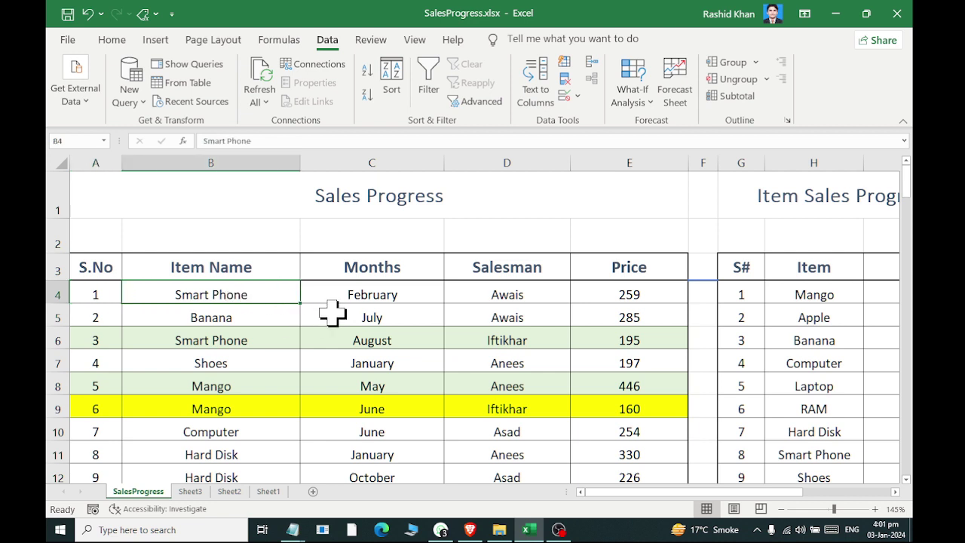
left_click(388, 291)
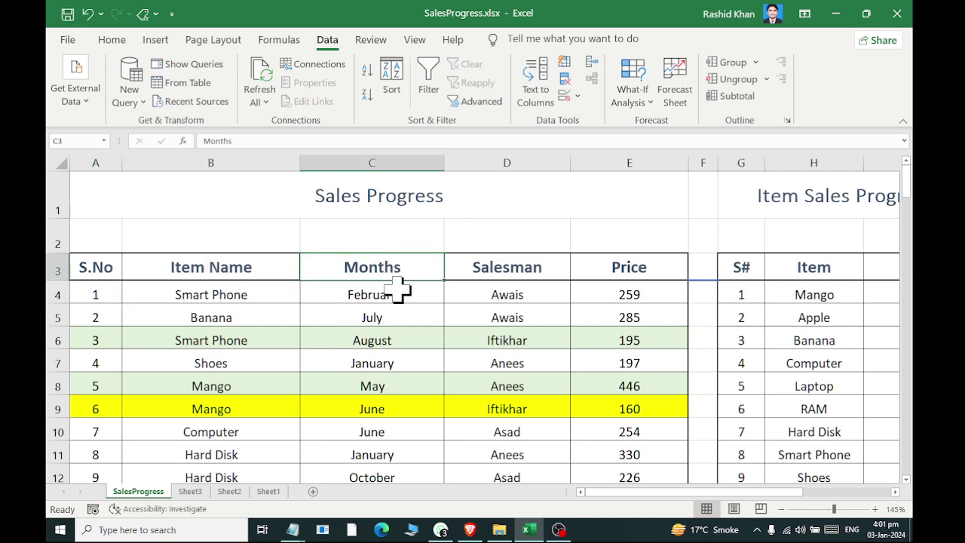
left_click(485, 257)
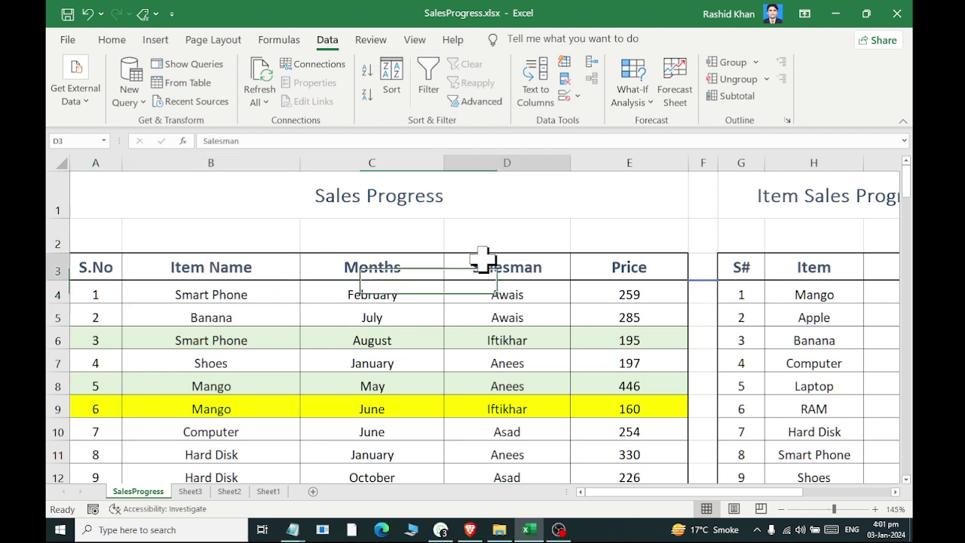
left_click(499, 295)
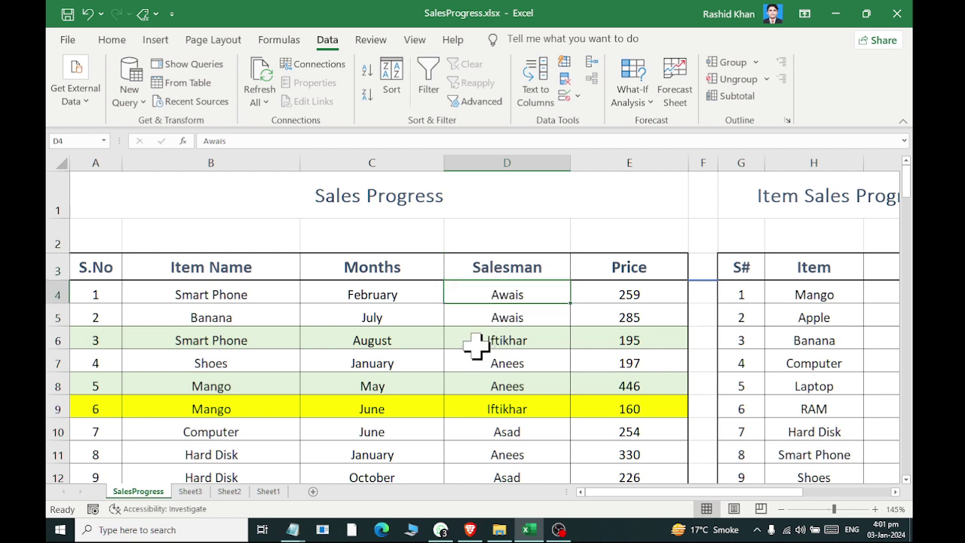
left_click(604, 293)
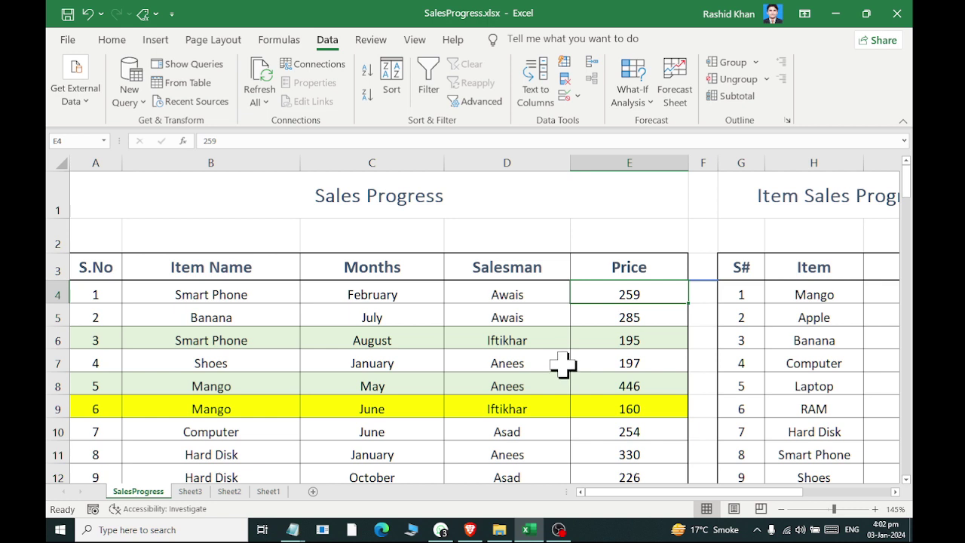
left_click(209, 296)
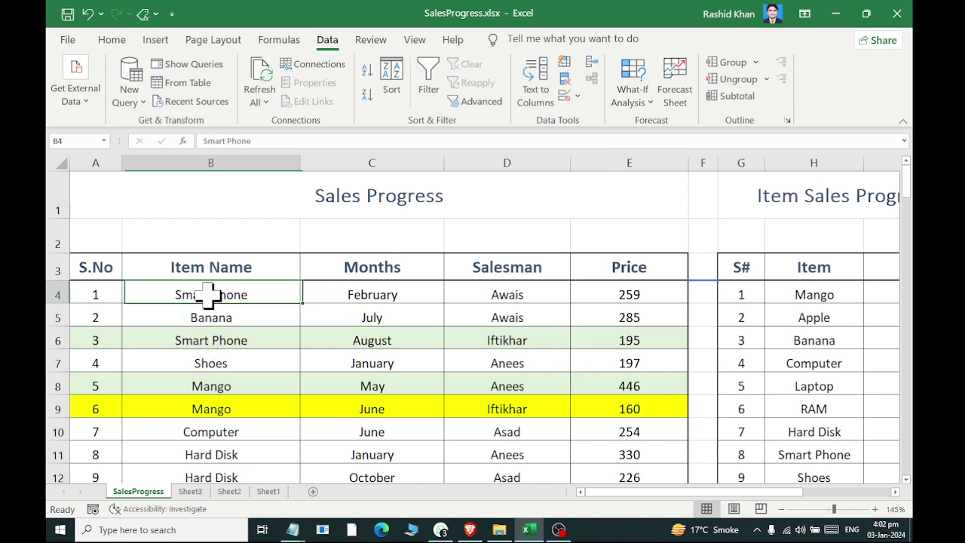
left_click(212, 363)
left_click(220, 343)
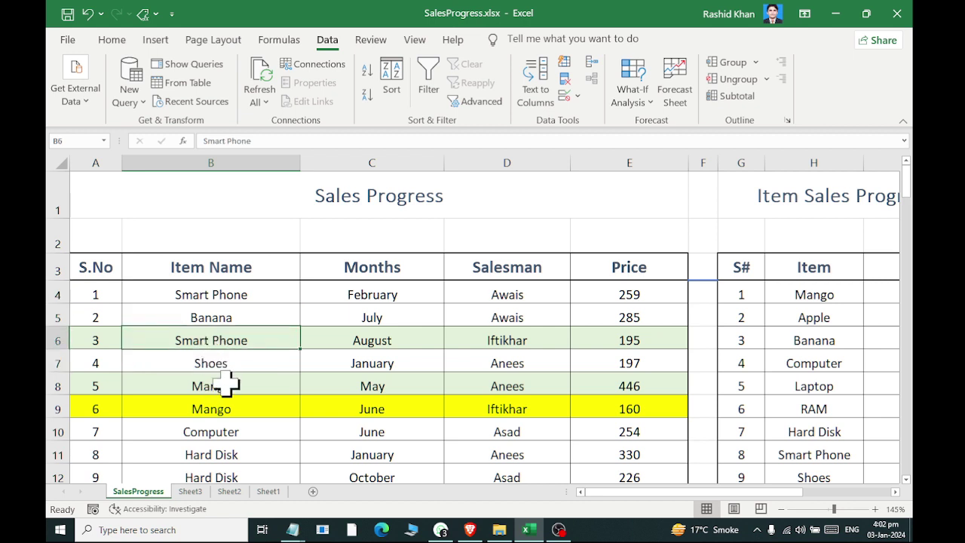
left_click(226, 407)
left_click(226, 428)
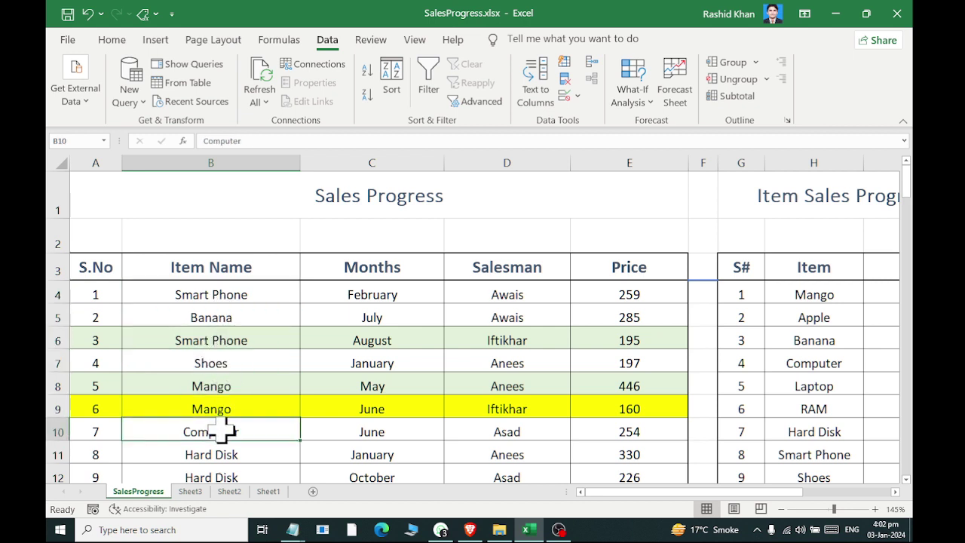
left_click(290, 293)
left_click(317, 292)
left_click(351, 338)
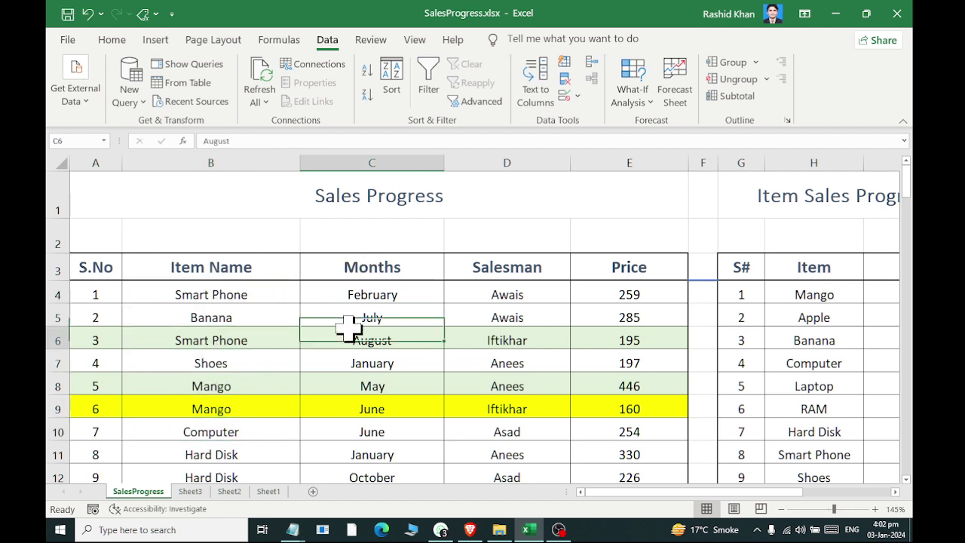
left_click(341, 407)
left_click(478, 265)
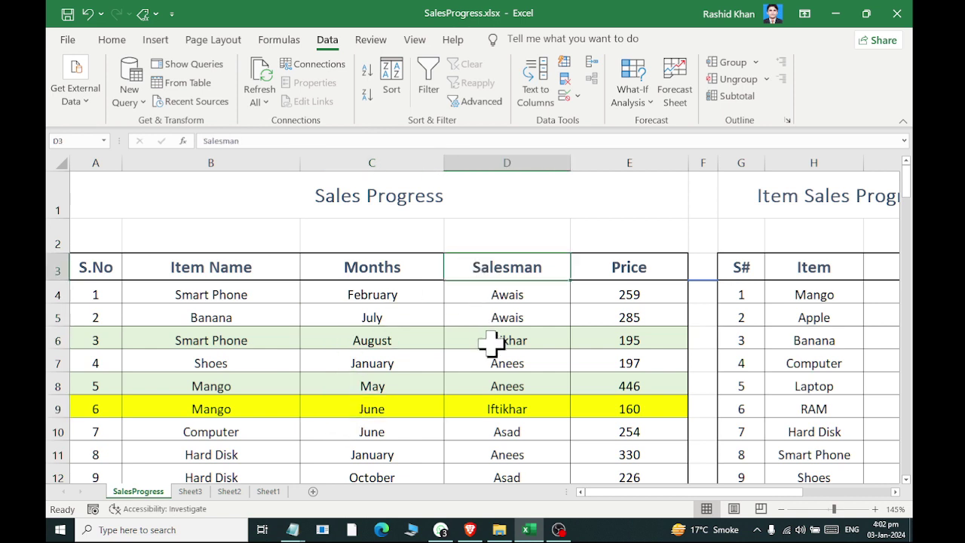
left_click(494, 340)
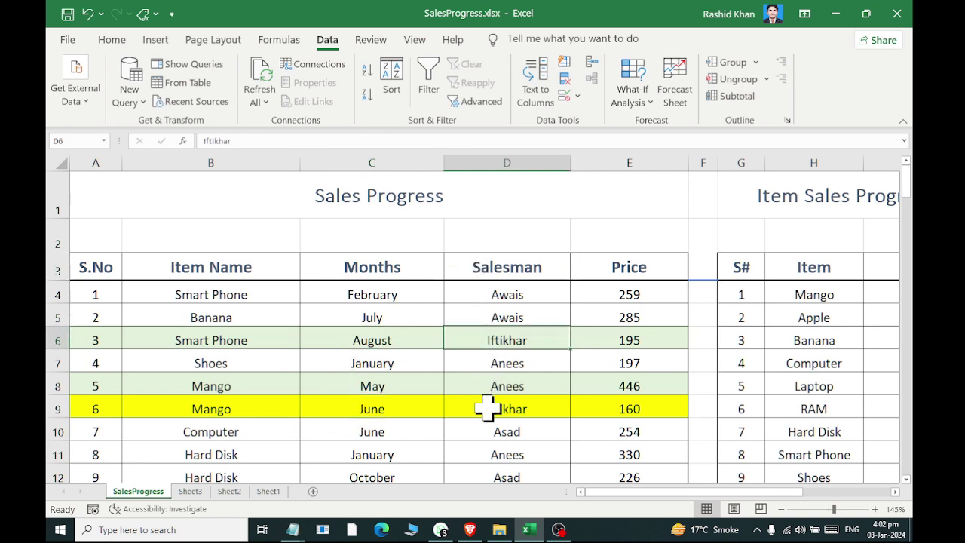
left_click(609, 318)
scroll(609, 396, "down", 7)
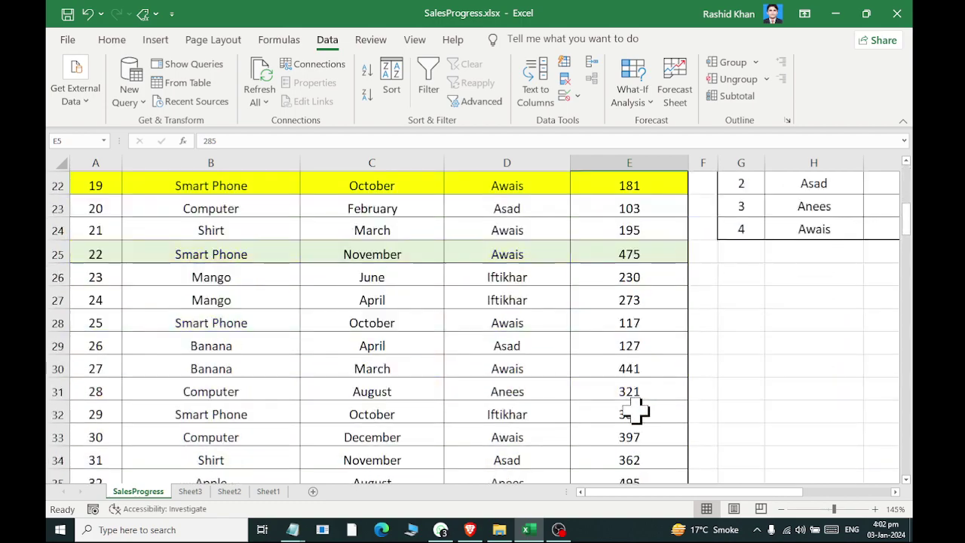
scroll(634, 411, "down", 1)
scroll(634, 411, "down", 7)
scroll(629, 411, "down", 2)
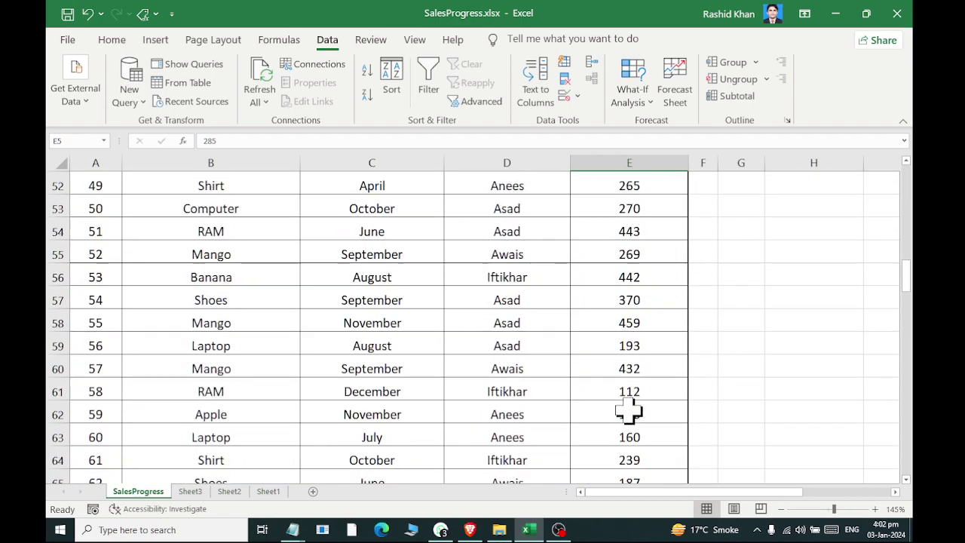
scroll(628, 411, "down", 4)
scroll(625, 409, "up", 8)
scroll(625, 409, "up", 7)
scroll(618, 394, "up", 6)
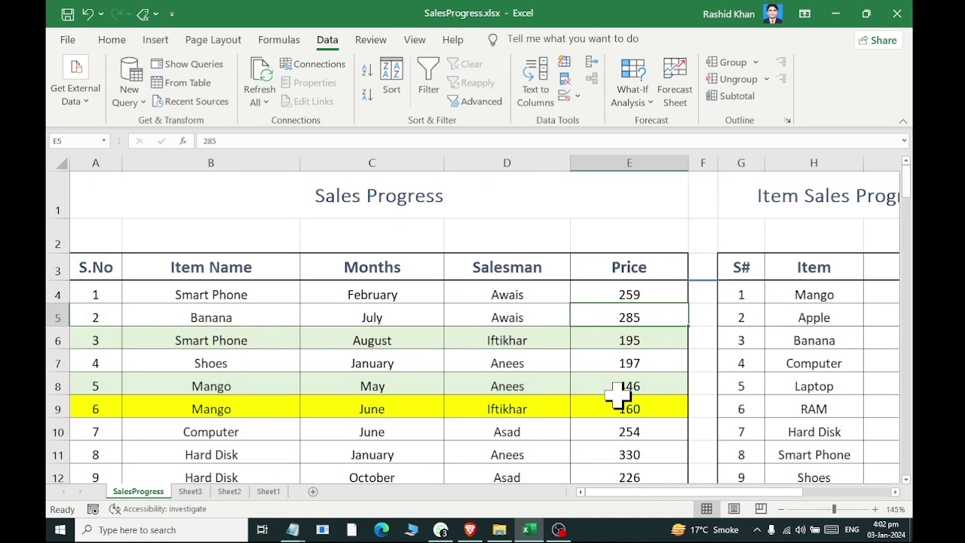
left_click_drag(110, 305, 105, 294)
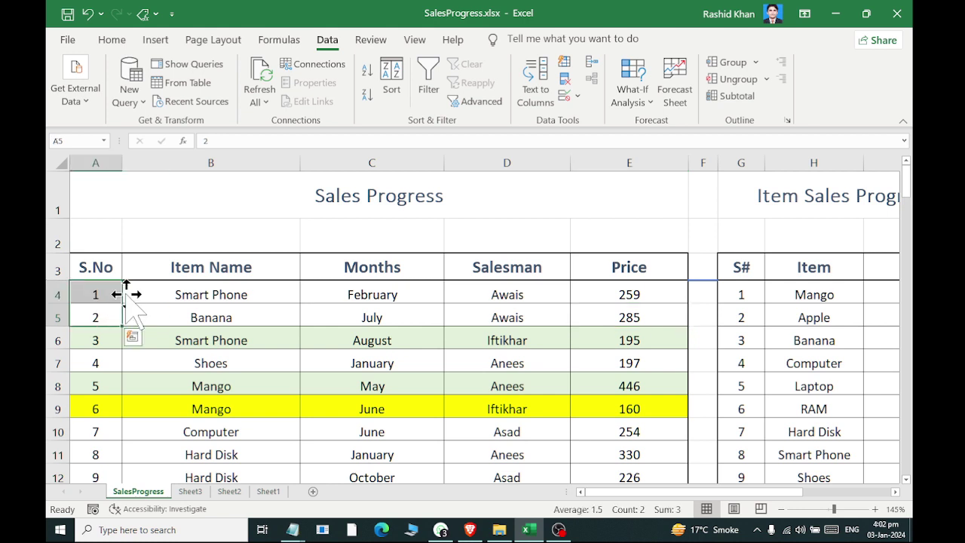
left_click(130, 295)
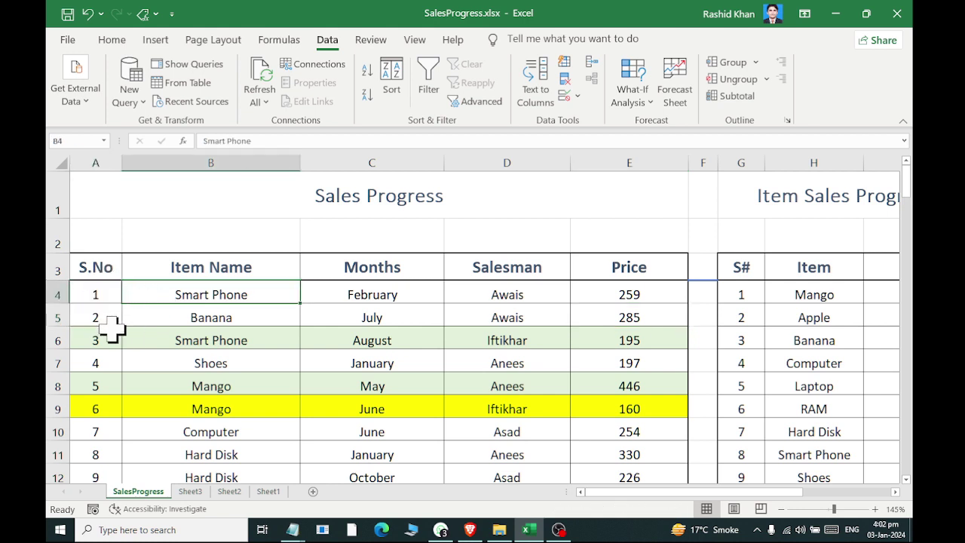
left_click(113, 323)
left_click(139, 294)
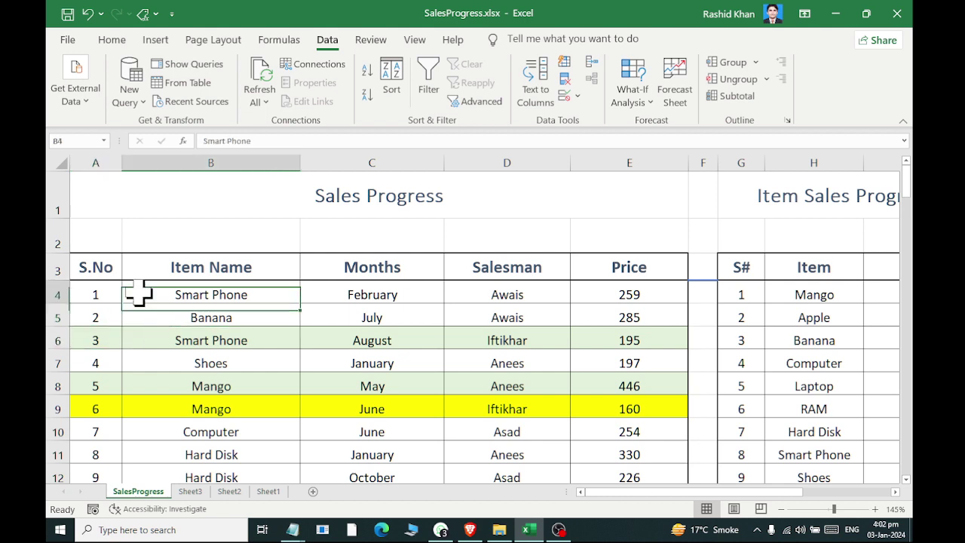
left_click(103, 263)
left_click(151, 298)
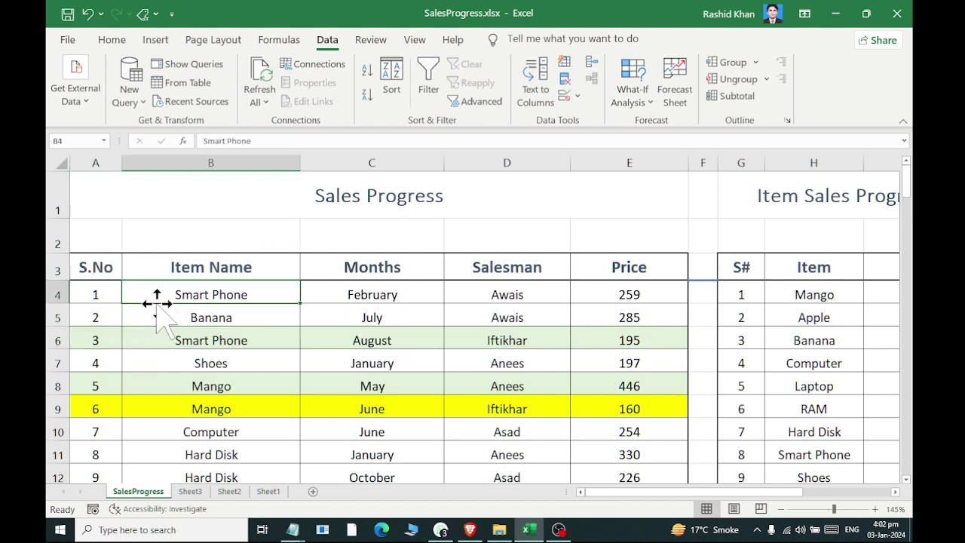
left_click(155, 40)
Create a PivotTable from SalesProgress!$A$3:$E$105, placed on a New Worksheet.
left_click(67, 81)
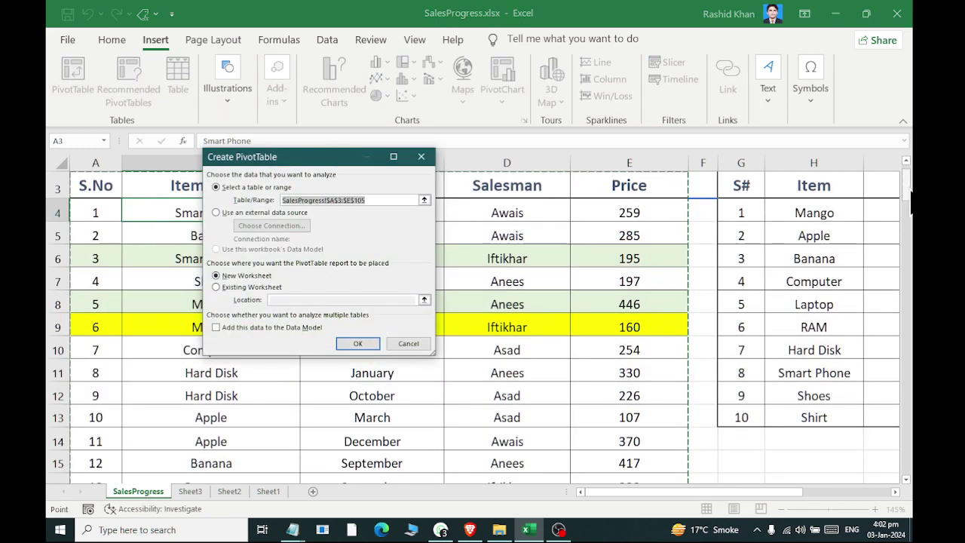
mouse_move(908, 202)
left_mouse_down()
mouse_move(908, 193)
mouse_move(910, 453)
left_mouse_up()
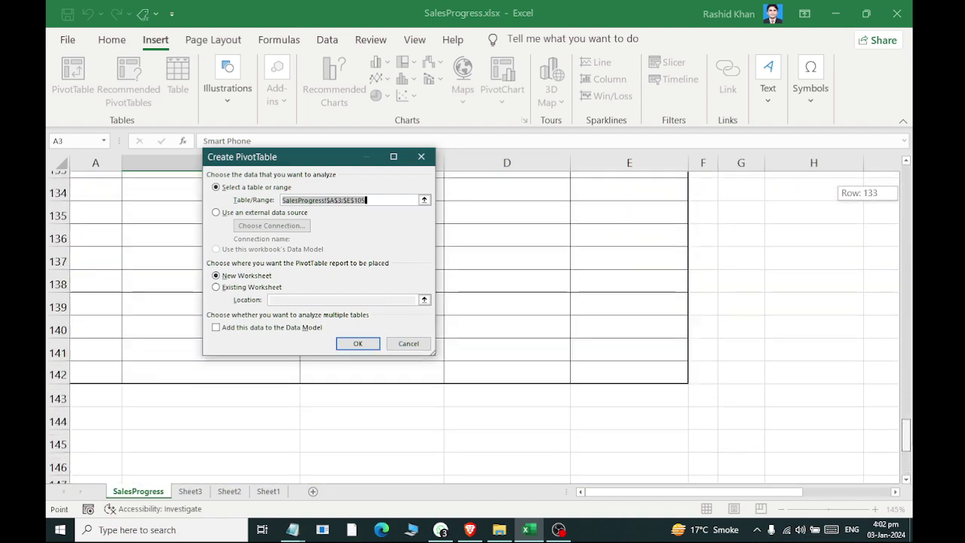
left_click_drag(910, 451, 910, 383)
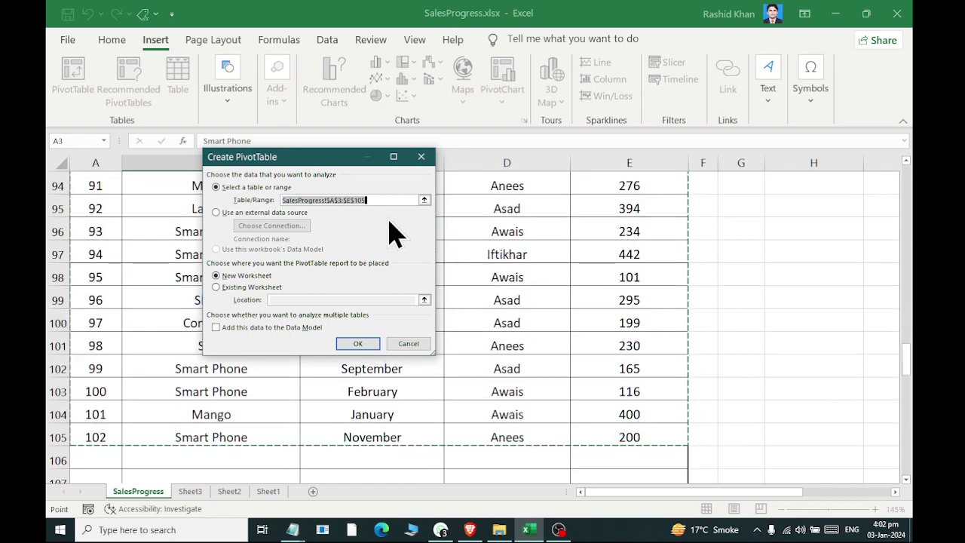
left_click_drag(377, 200, 245, 219)
key("BackSpace")
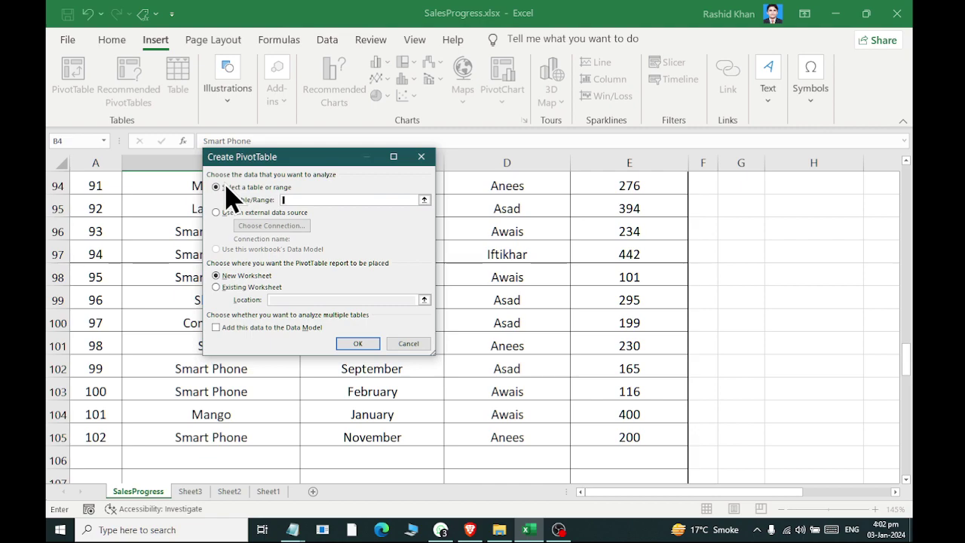
mouse_move(657, 437)
left_mouse_down()
mouse_move(50, 6)
mouse_move(66, 222)
left_mouse_up()
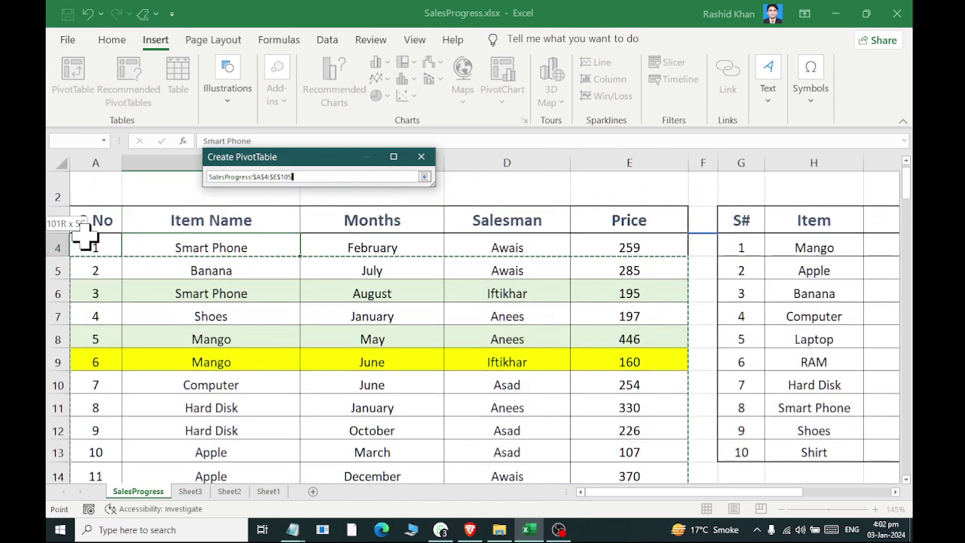
left_click_drag(66, 222, 70, 221)
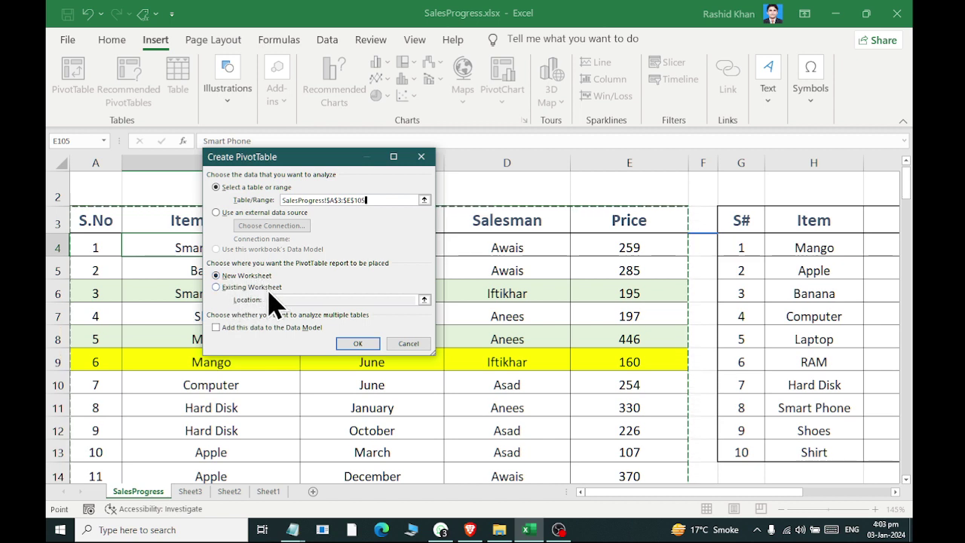
left_click(242, 287)
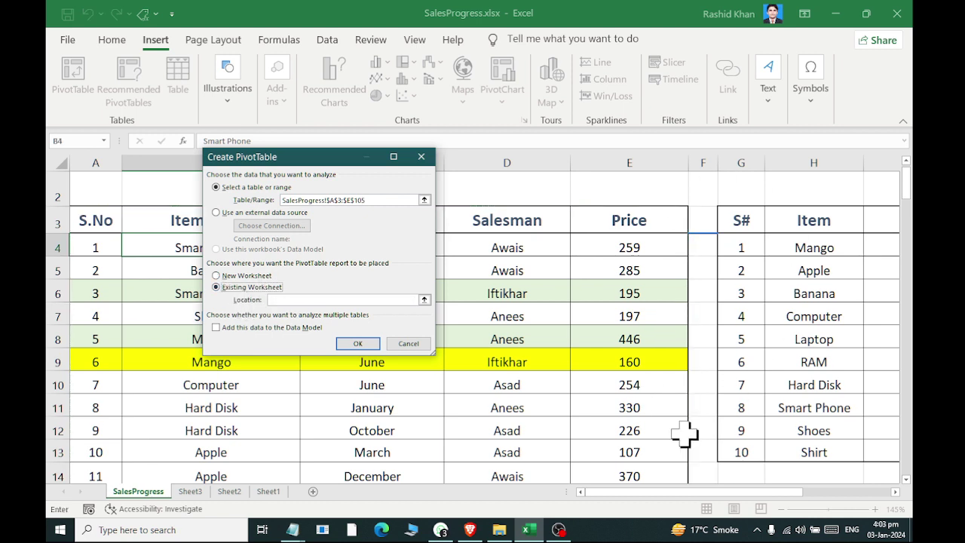
left_click(246, 275)
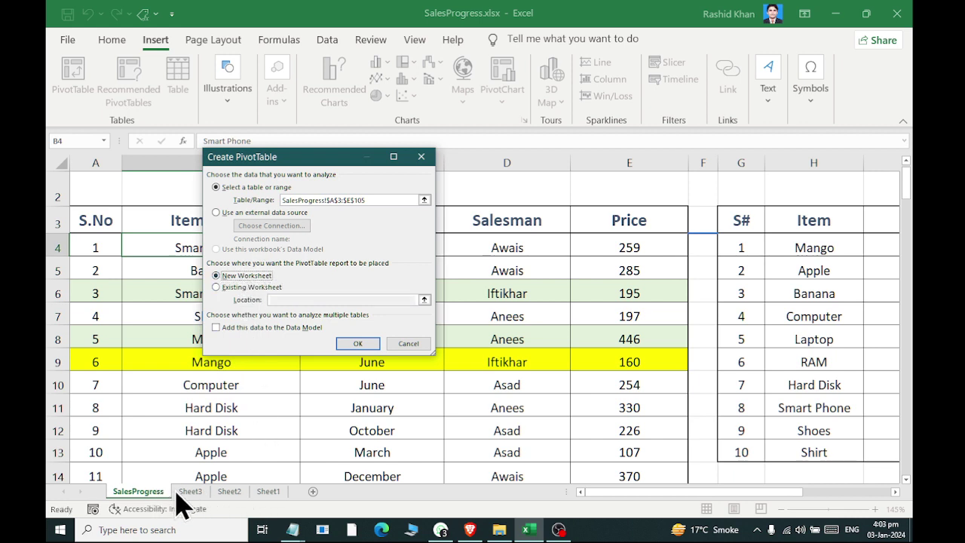
Create the PivotTable and rename its new sheet to PivotTableSalesProgress.
left_click(358, 343)
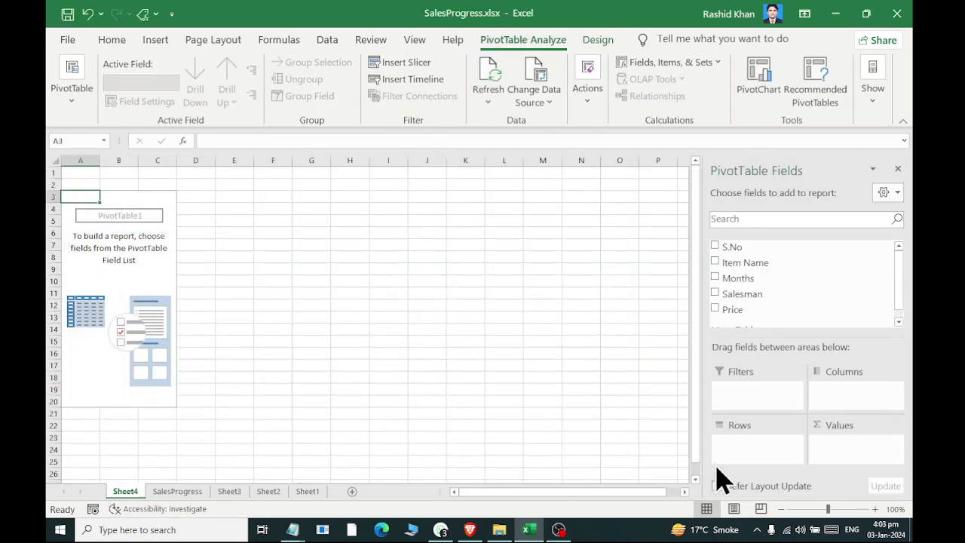
left_click(166, 491)
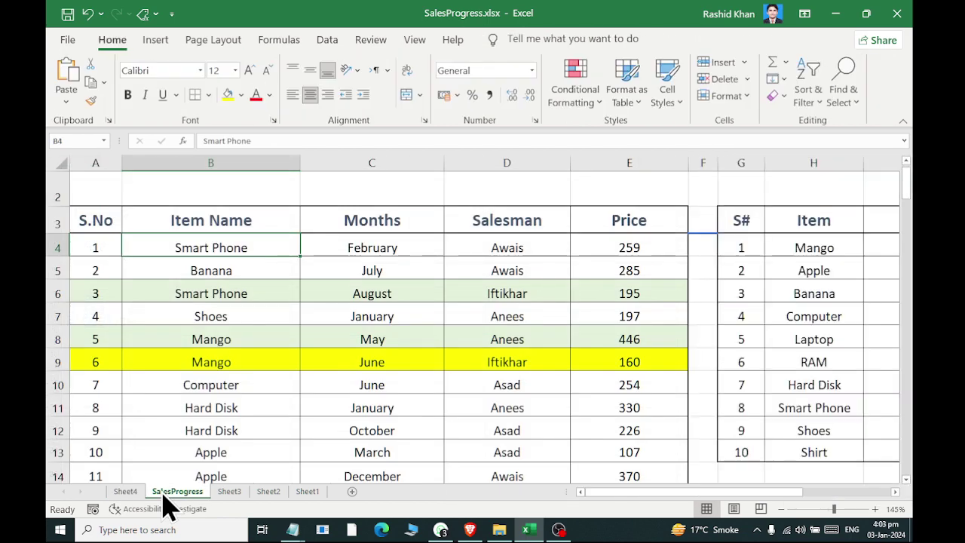
left_click(128, 493)
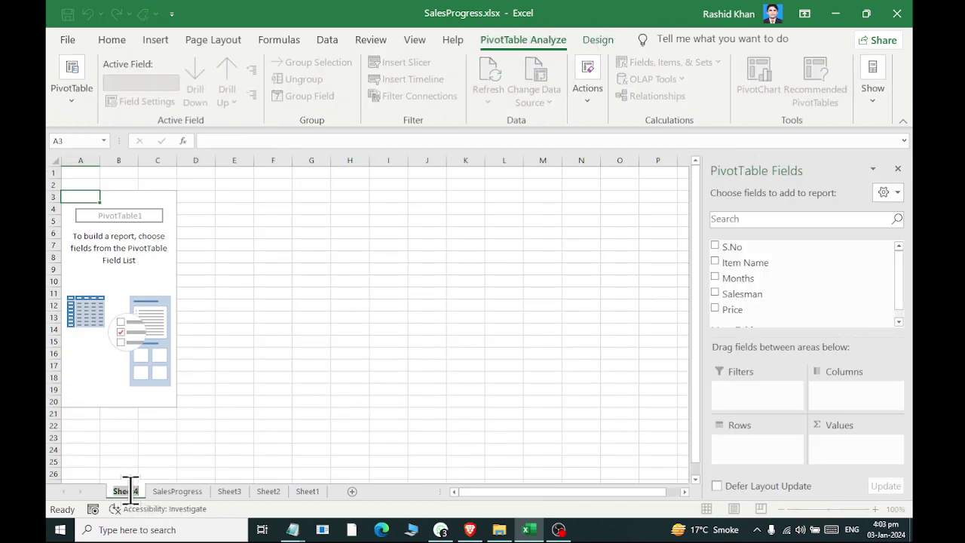
type("Pi")
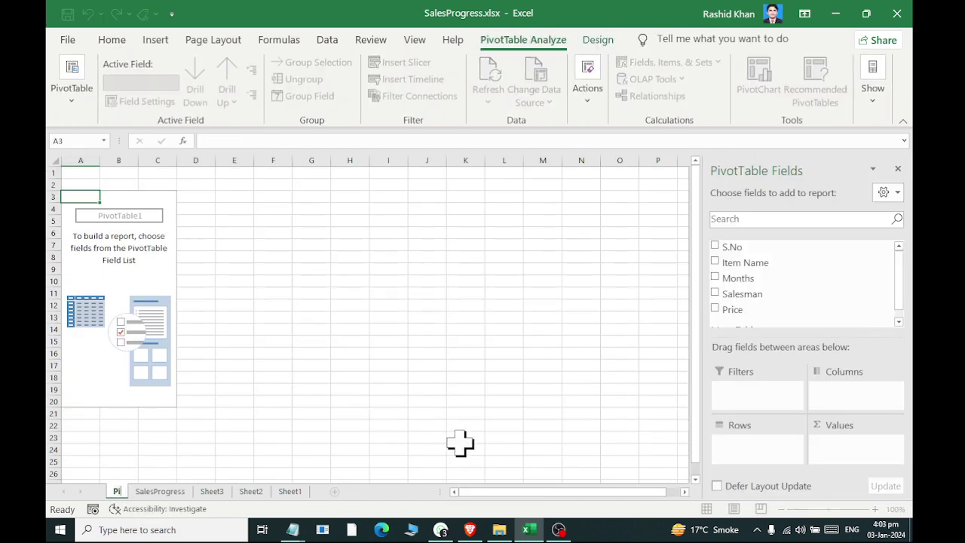
type("votTable")
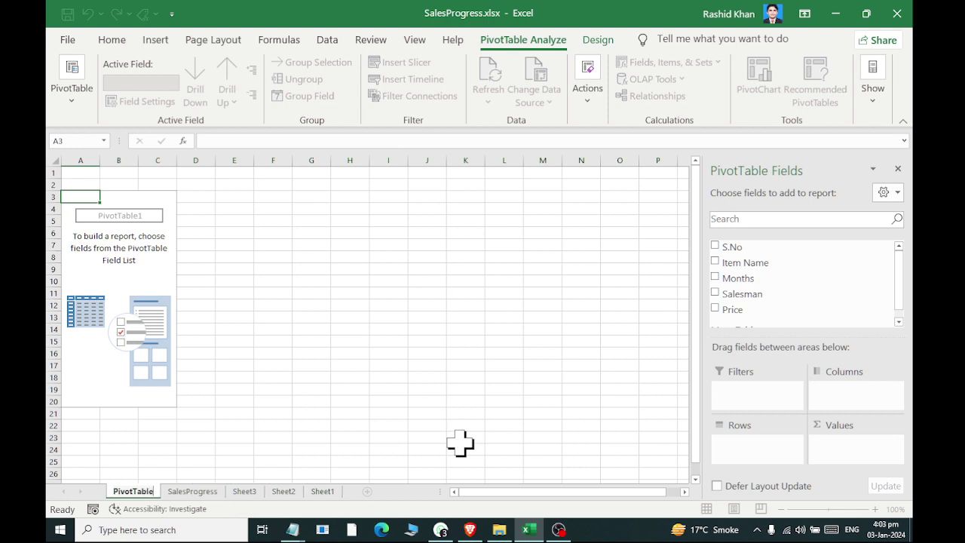
type("SalesProgre")
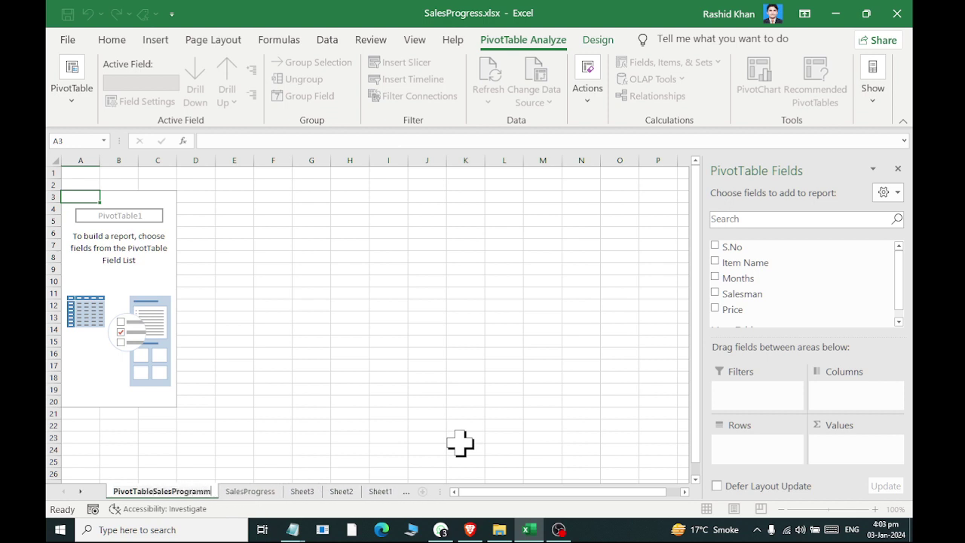
type("s")
type("s")
key("Return")
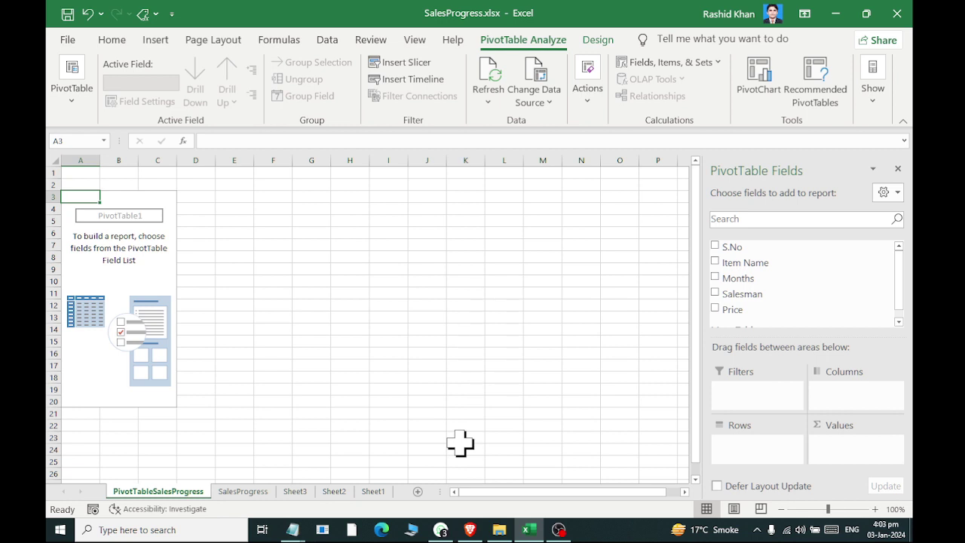
Deselect the PivotTable, select H5:O13, then reselect the PivotTable to bring back its field list.
left_click(517, 280)
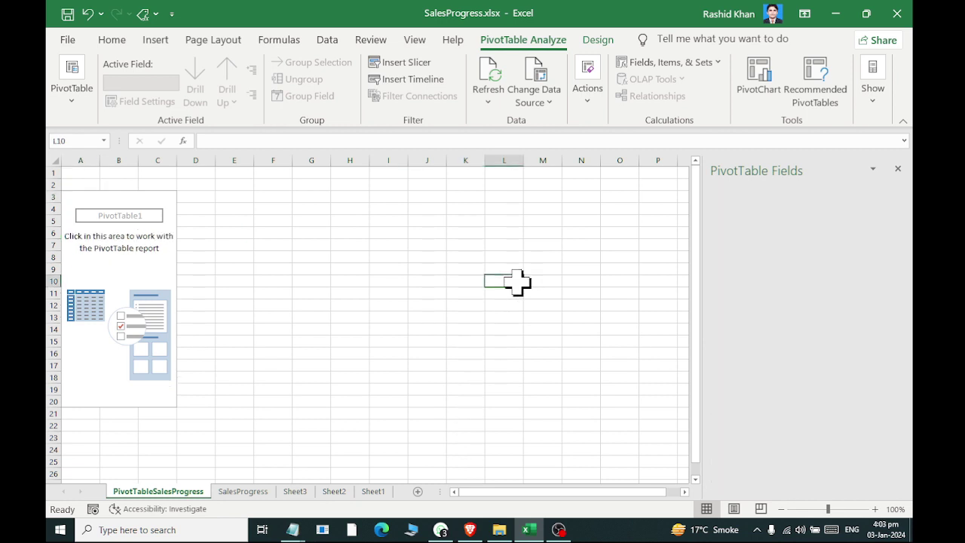
left_click_drag(356, 225, 638, 318)
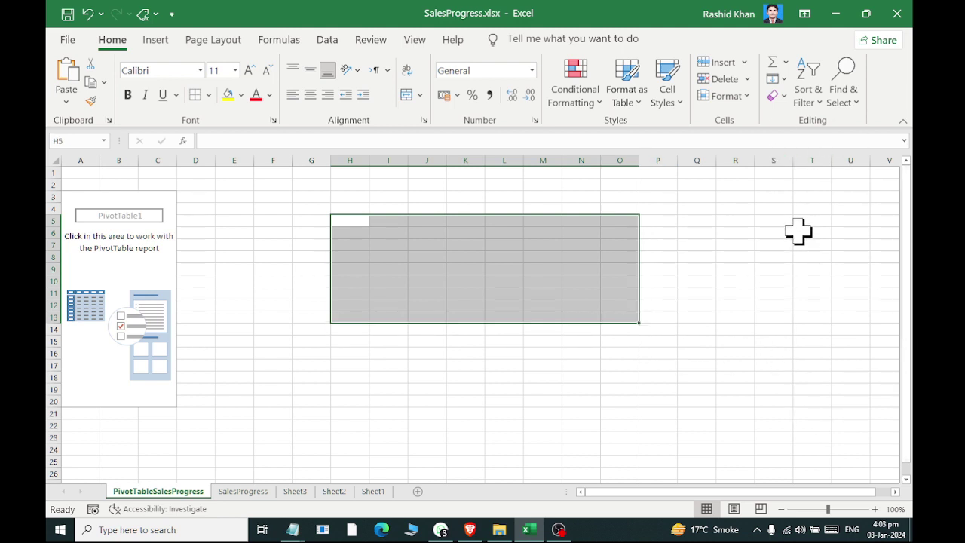
left_click(98, 221)
left_click(106, 341)
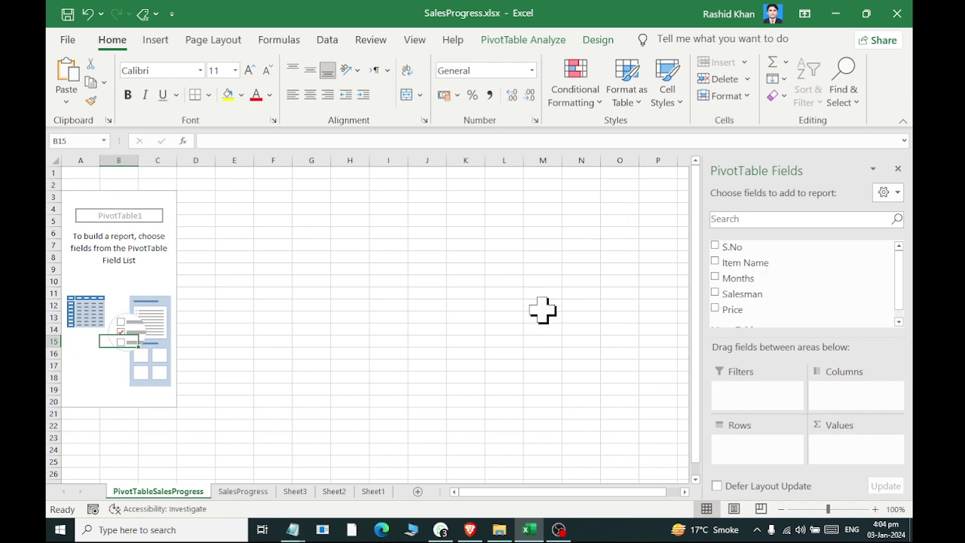
mouse_move(745, 262)
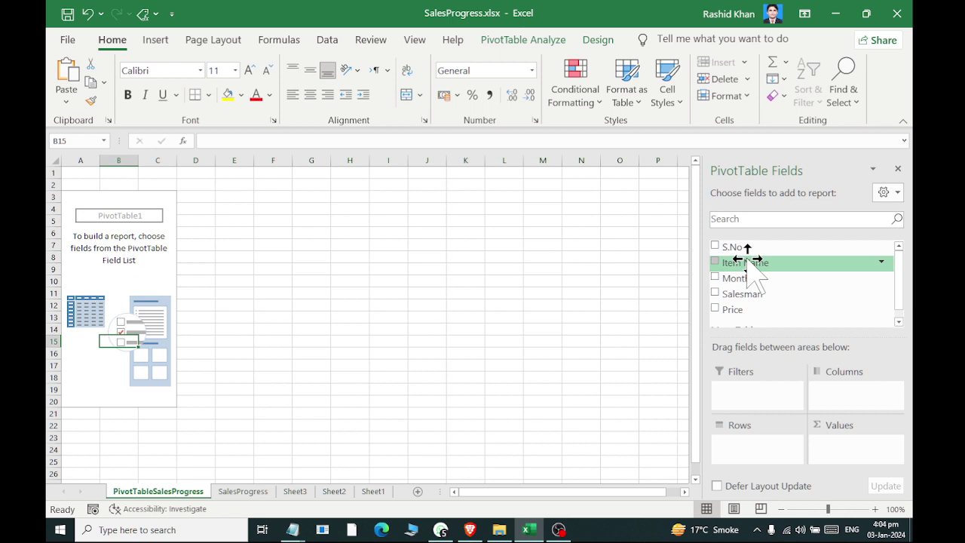
Move Item Name between Columns and Rows, leaving it in Rows to list ten items.
left_click(754, 271)
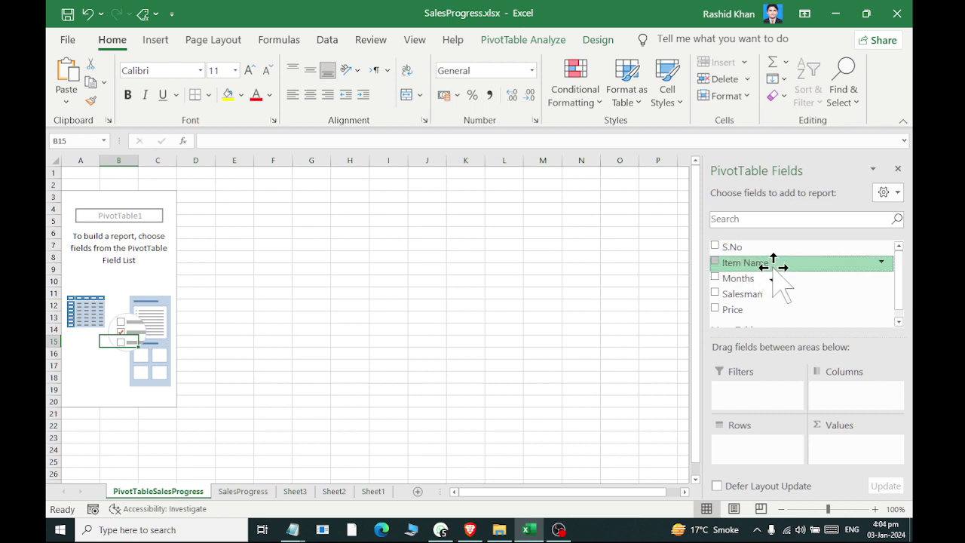
left_click_drag(770, 270, 856, 393)
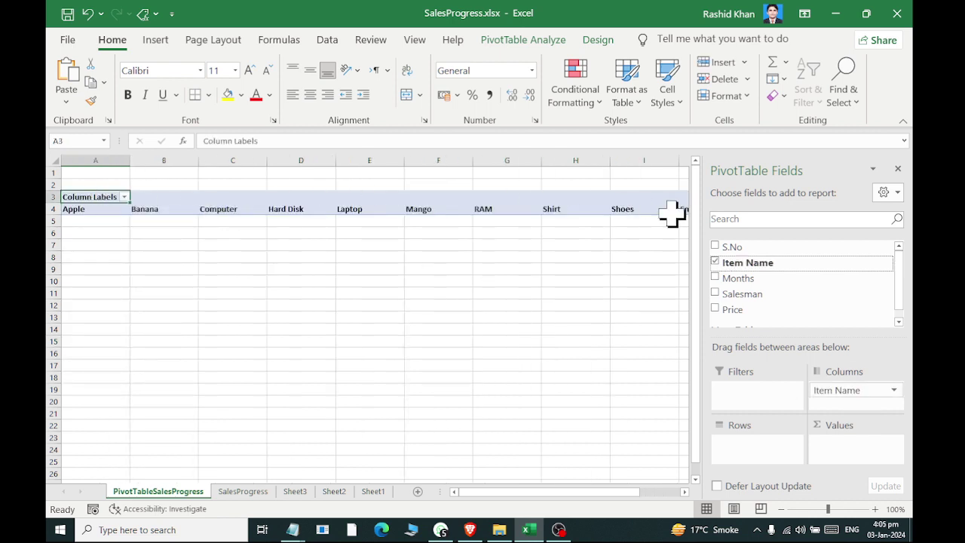
left_click_drag(841, 390, 753, 443)
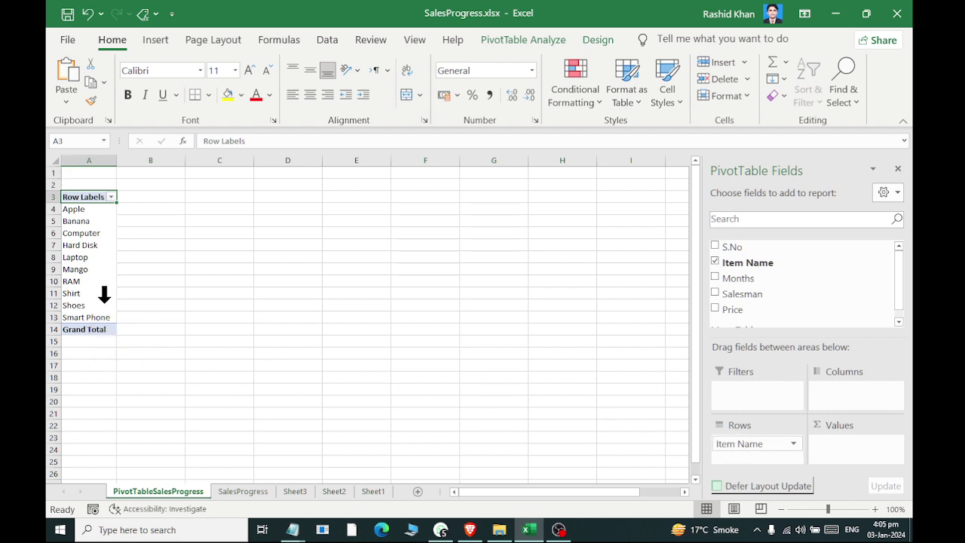
left_click_drag(754, 443, 856, 407)
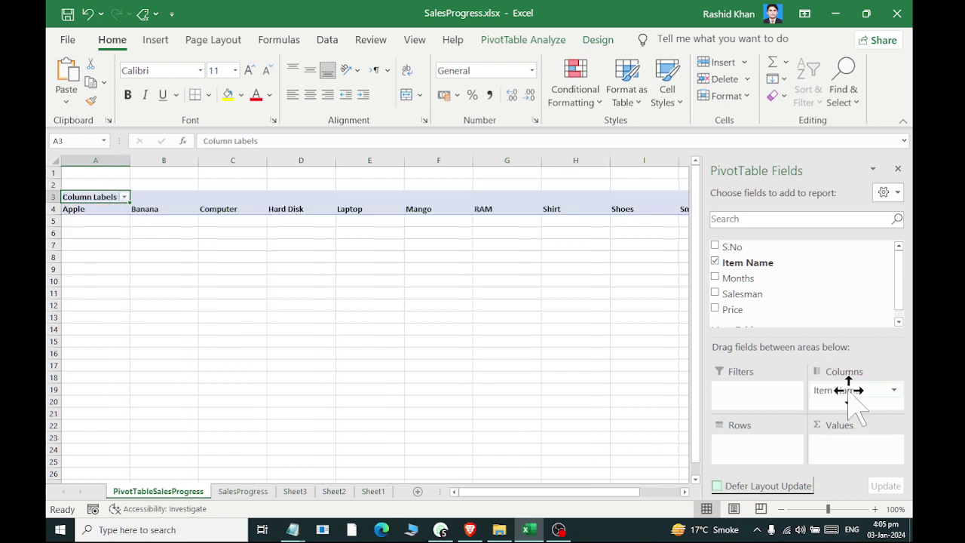
left_click_drag(848, 390, 753, 462)
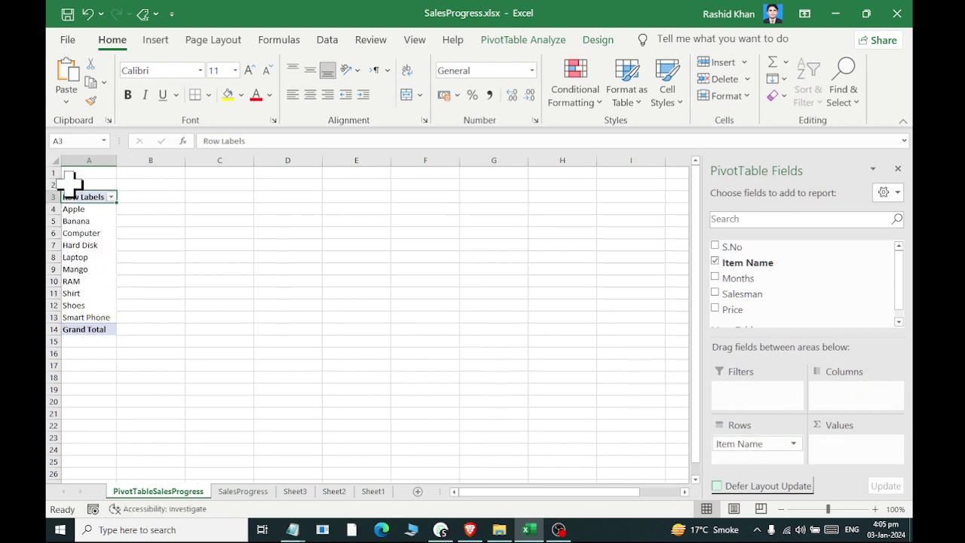
scroll(76, 194, "up", 3, "ctrl")
scroll(76, 194, "up", 1, "ctrl")
scroll(86, 189, "up", 1)
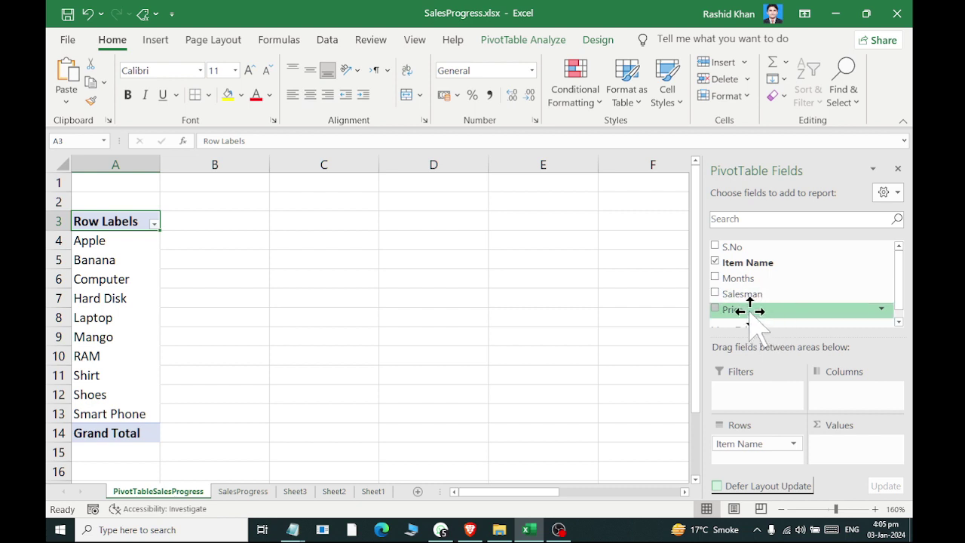
Add Price to Values as Sum of Price, with a Grand Total of 29187.
mouse_move(750, 309)
left_mouse_down()
mouse_move(803, 357)
mouse_move(833, 443)
left_mouse_up()
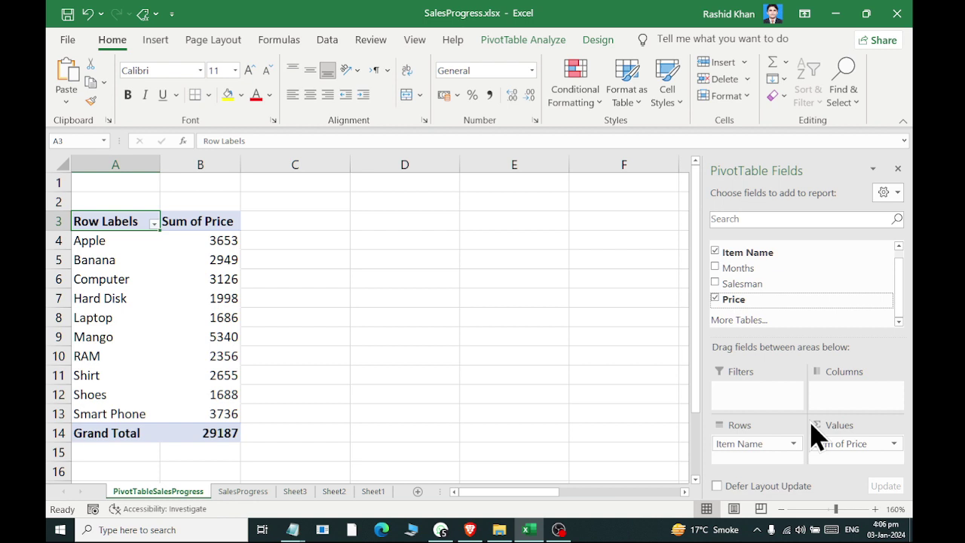
Remove Item Name, then try Months and Salesman as rows, removing each, leaving only 29187.
left_click(715, 252)
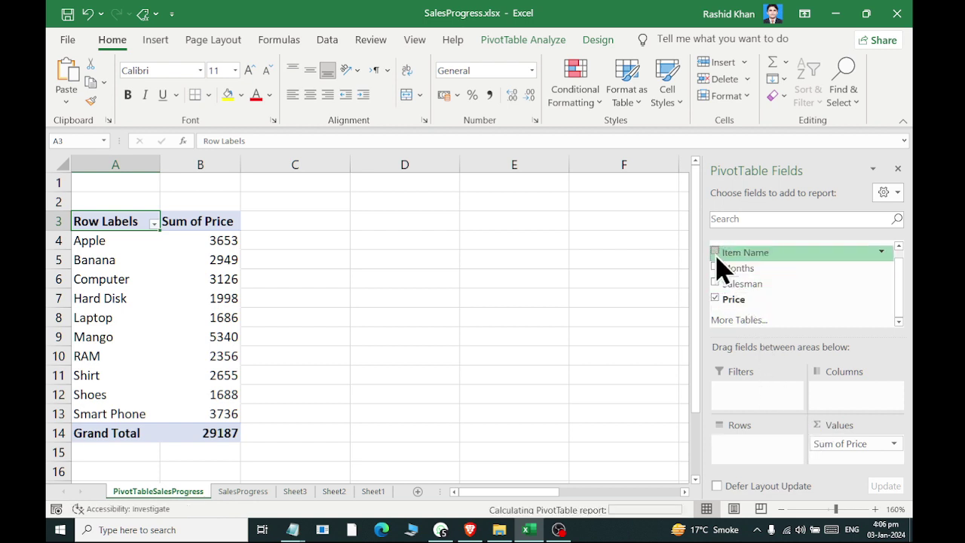
left_click_drag(743, 267, 735, 452)
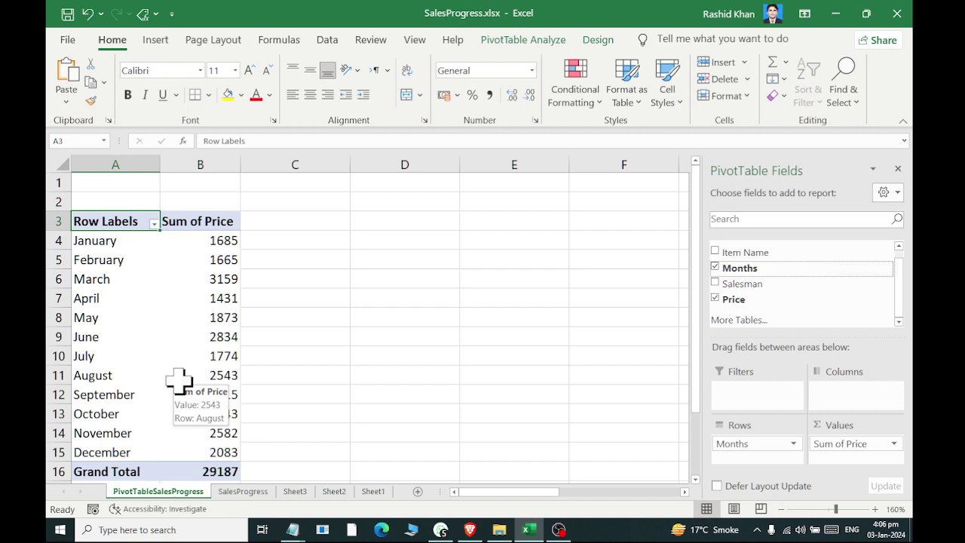
left_click(714, 268)
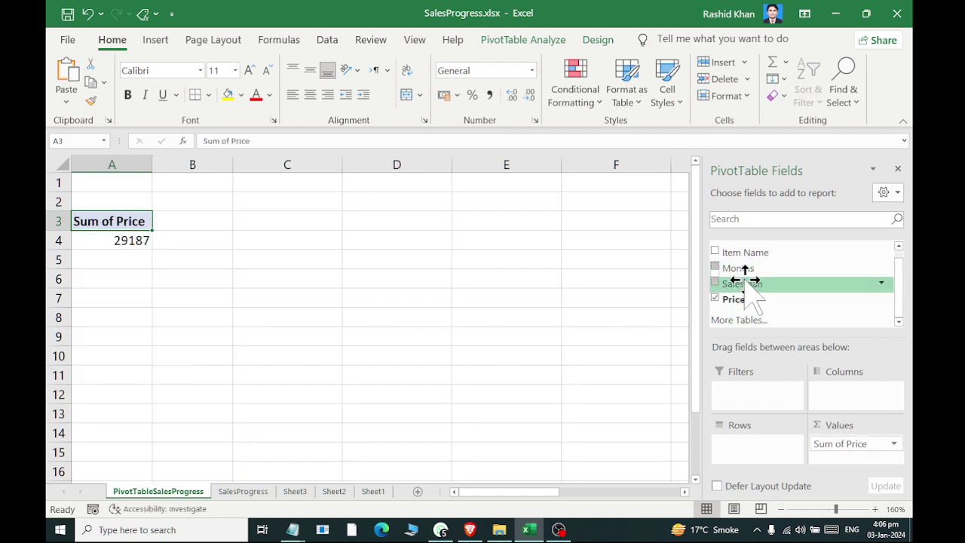
left_click_drag(743, 284, 759, 459)
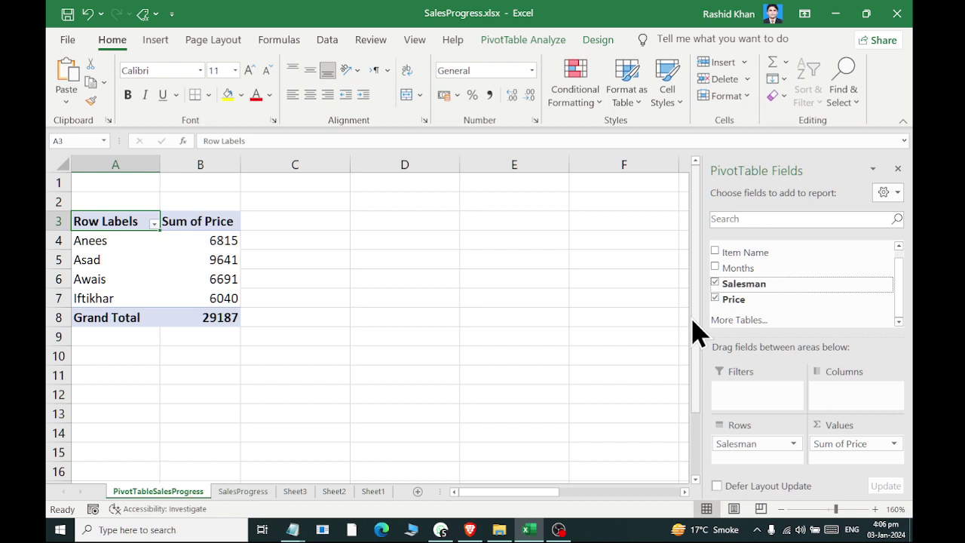
left_click(720, 285)
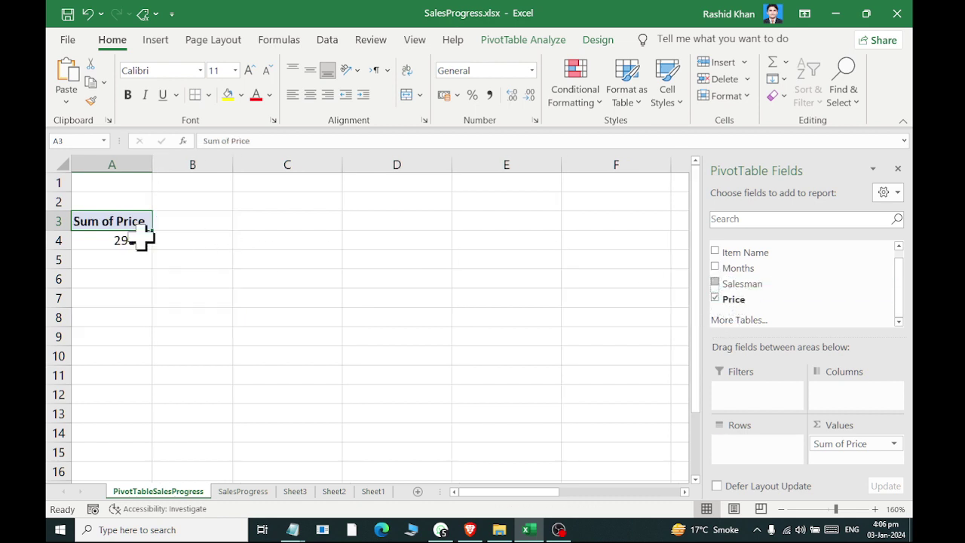
left_click_drag(742, 252, 859, 389)
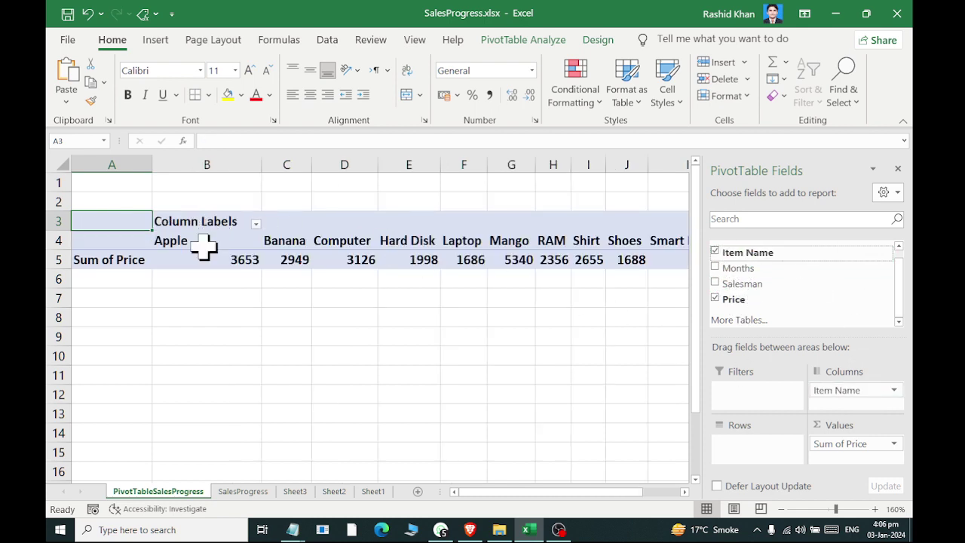
left_click(721, 253)
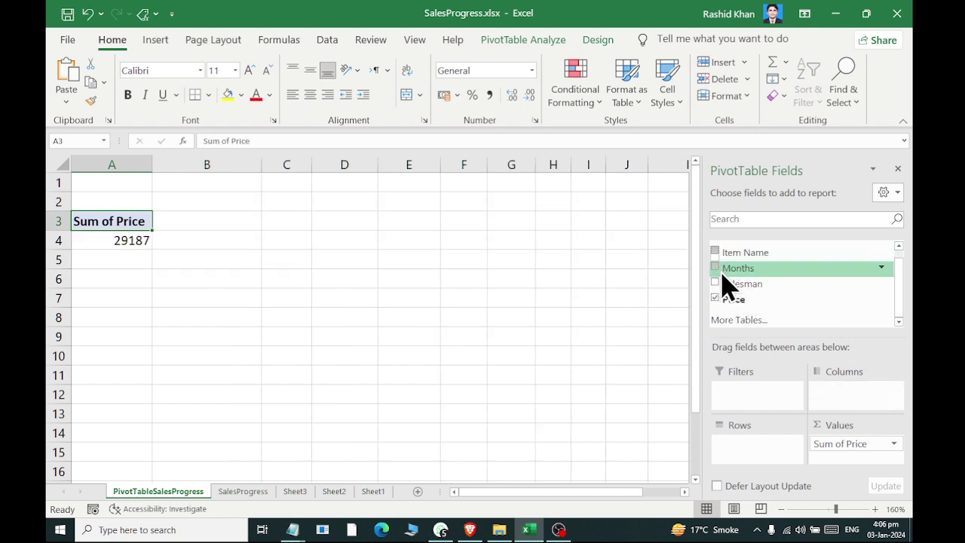
mouse_move(731, 269)
left_mouse_down()
mouse_move(820, 312)
mouse_move(859, 392)
left_mouse_up()
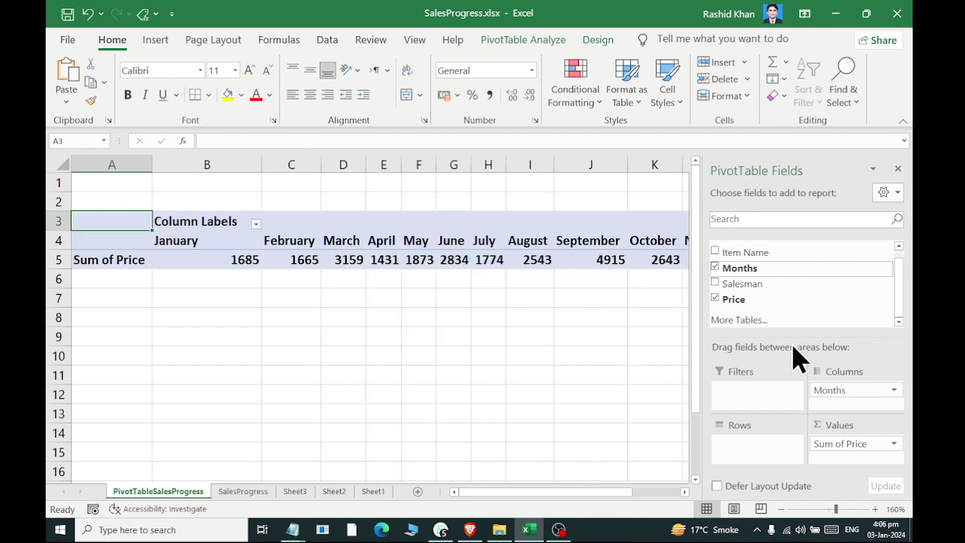
left_click(714, 268)
left_click(714, 284)
left_click_drag(743, 283, 860, 392)
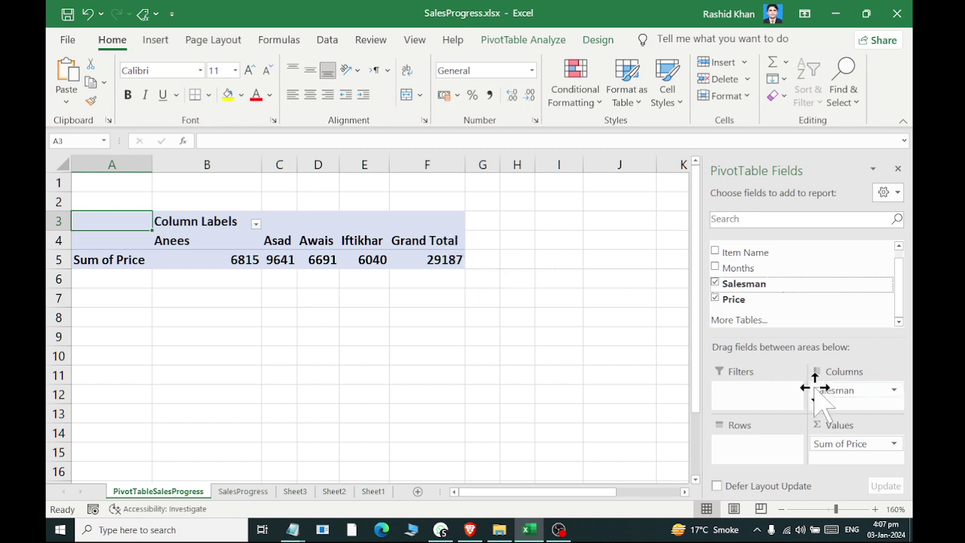
left_click(715, 284)
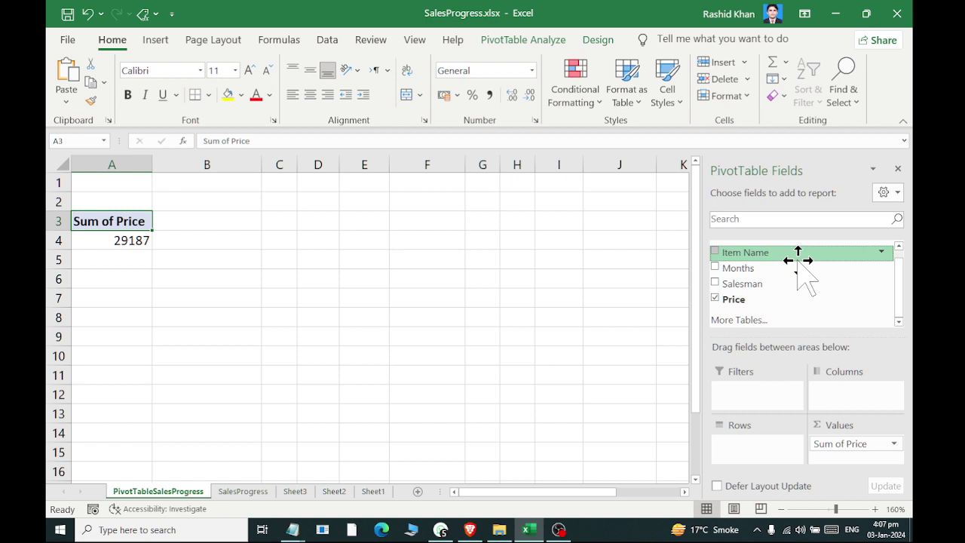
Remove Price, then put Item Name in Rows, Months in Columns and Price back in Values.
left_click(714, 299)
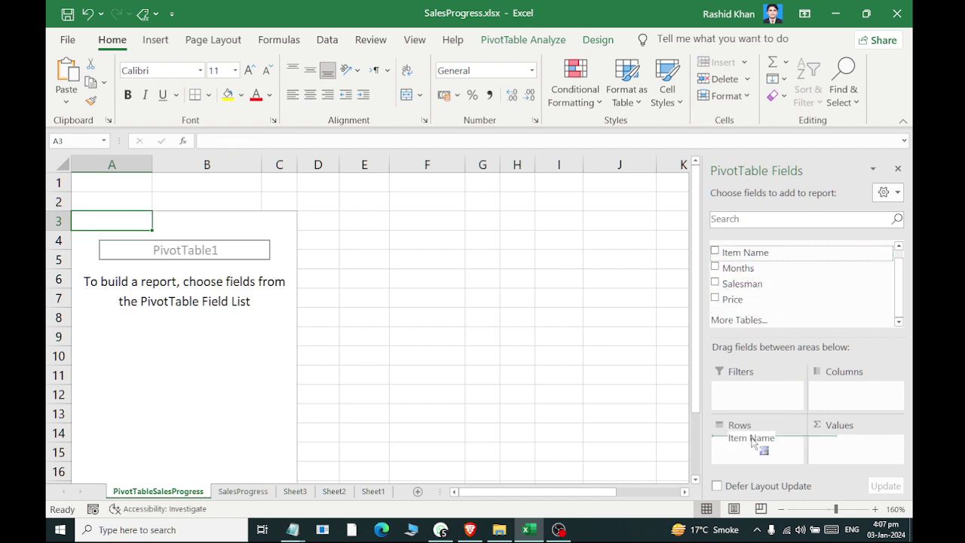
left_click_drag(769, 252, 753, 449)
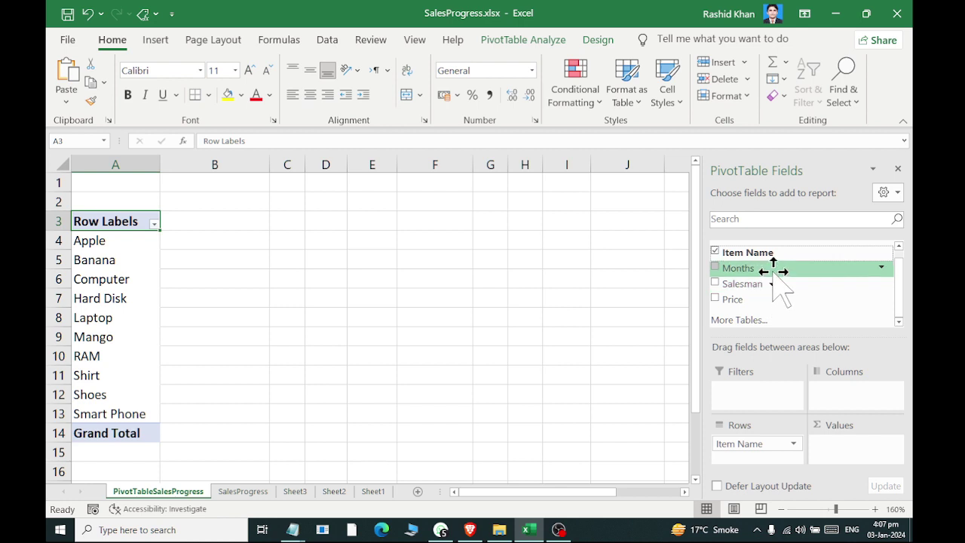
left_click_drag(765, 267, 866, 408)
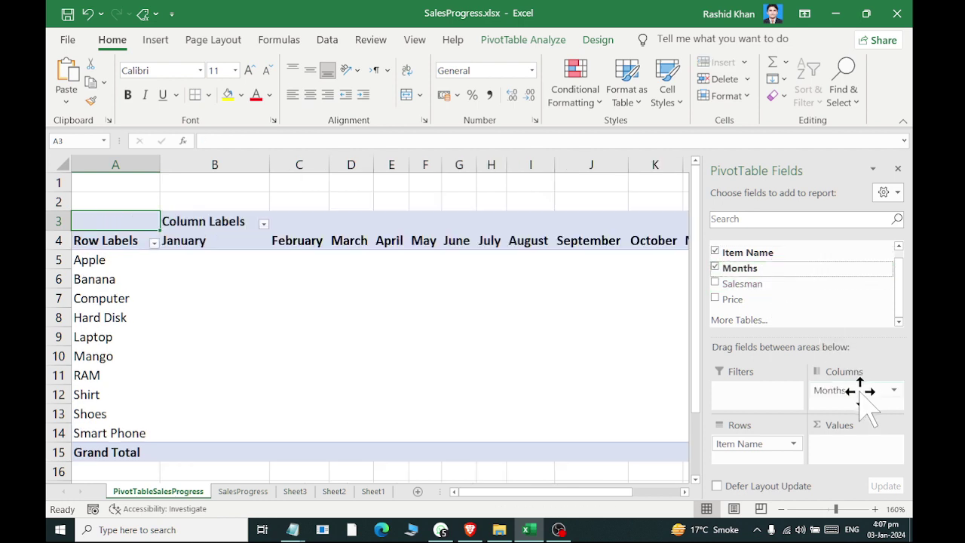
mouse_move(546, 491)
left_mouse_down()
mouse_move(633, 516)
mouse_move(482, 472)
left_mouse_up()
mouse_move(743, 283)
left_mouse_down()
mouse_move(821, 349)
mouse_move(859, 415)
mouse_move(860, 448)
left_mouse_up()
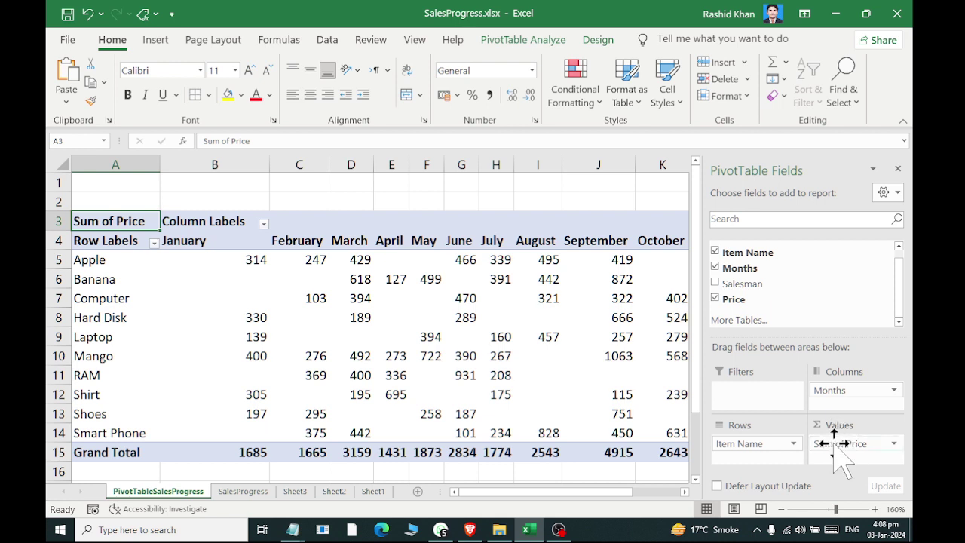
left_click(895, 450)
left_click(892, 428)
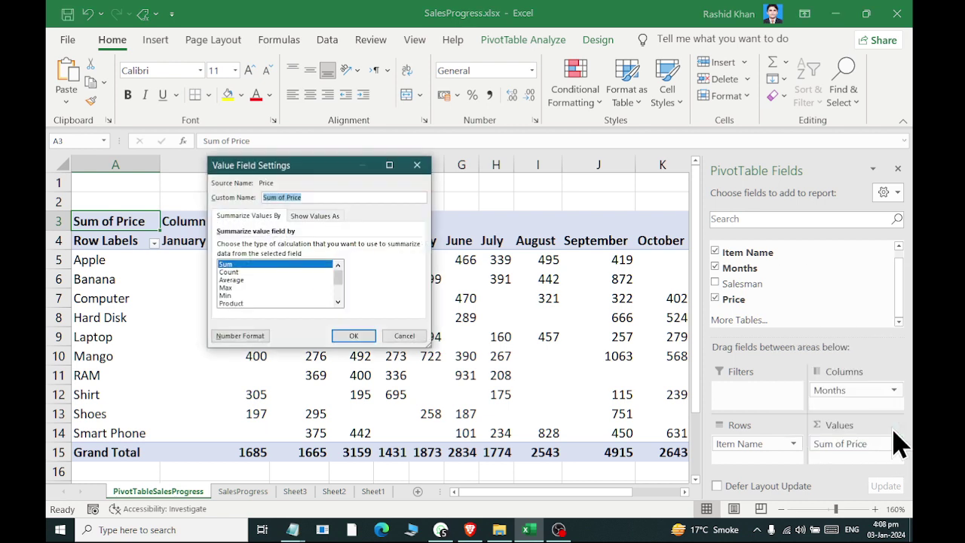
left_click(239, 272)
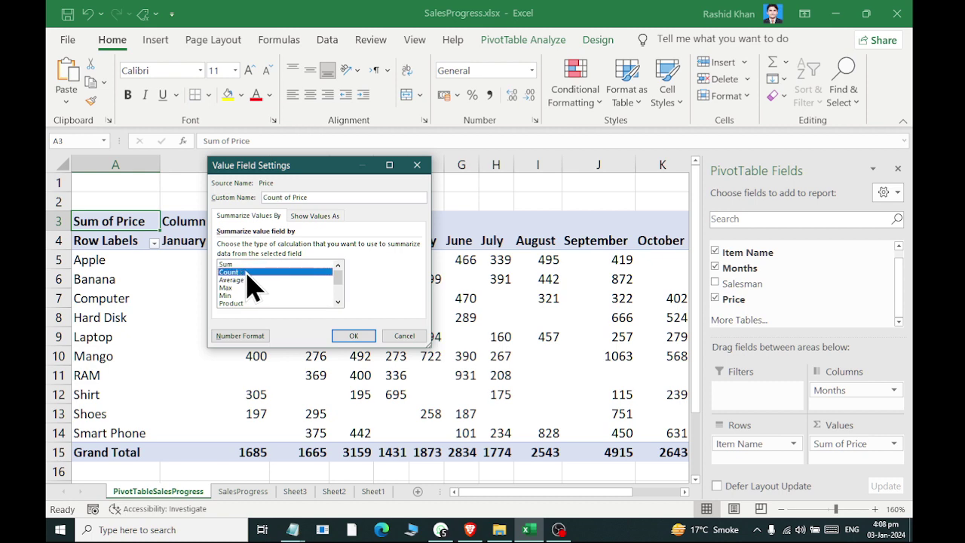
left_click(352, 336)
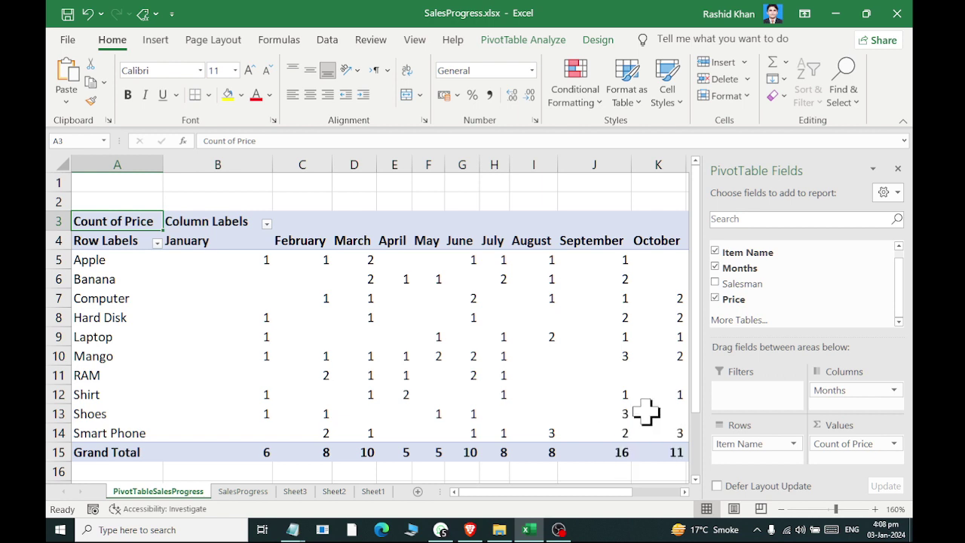
left_click(893, 444)
left_click(840, 426)
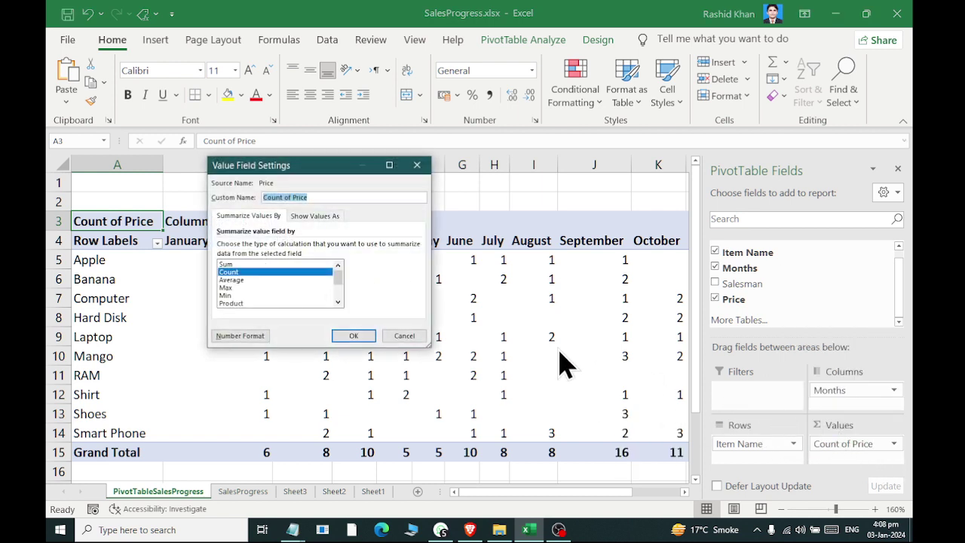
left_click(255, 265)
left_click(353, 336)
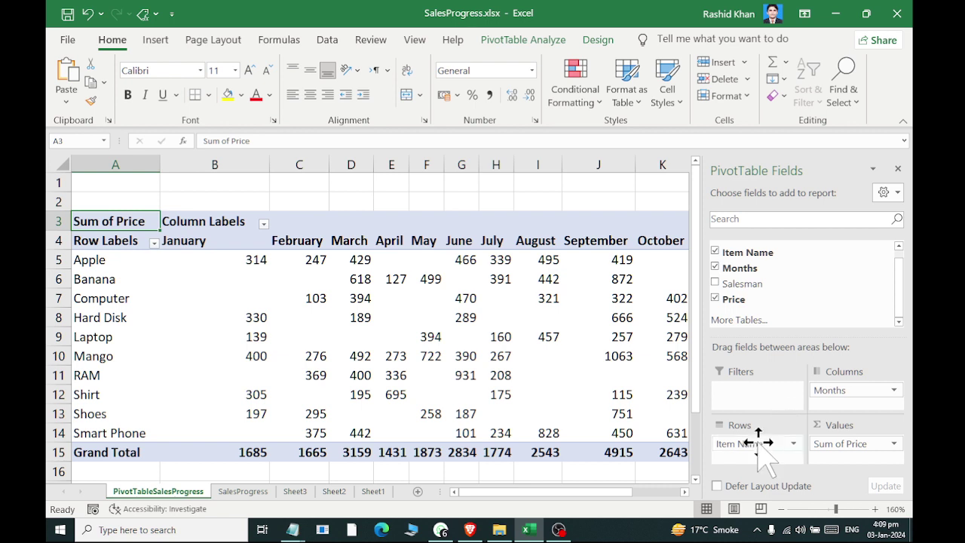
Swap Months into Rows and Item Name into Columns, giving January's Apple total of 314.
mouse_move(837, 392)
left_mouse_down()
mouse_move(746, 460)
mouse_move(822, 405)
mouse_move(821, 393)
left_mouse_up()
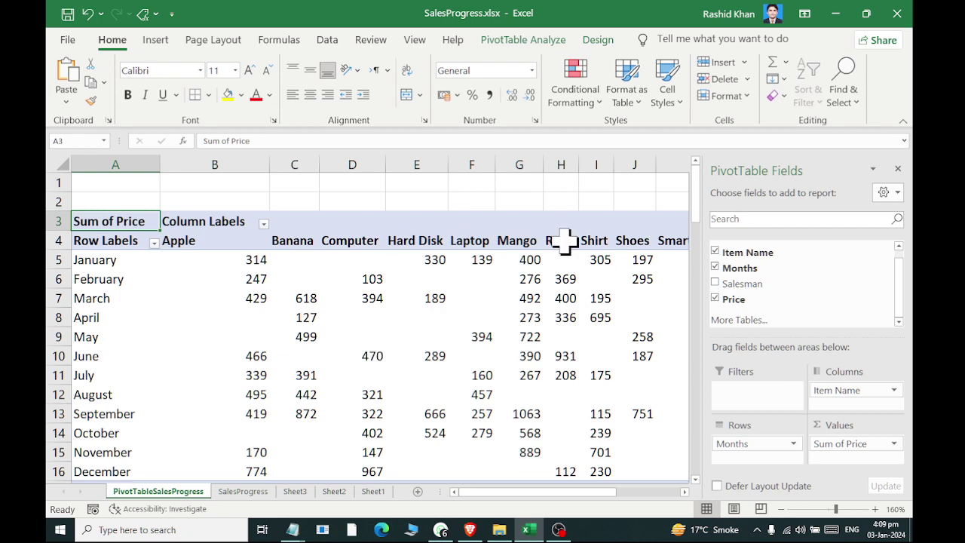
left_click_drag(577, 494, 649, 499)
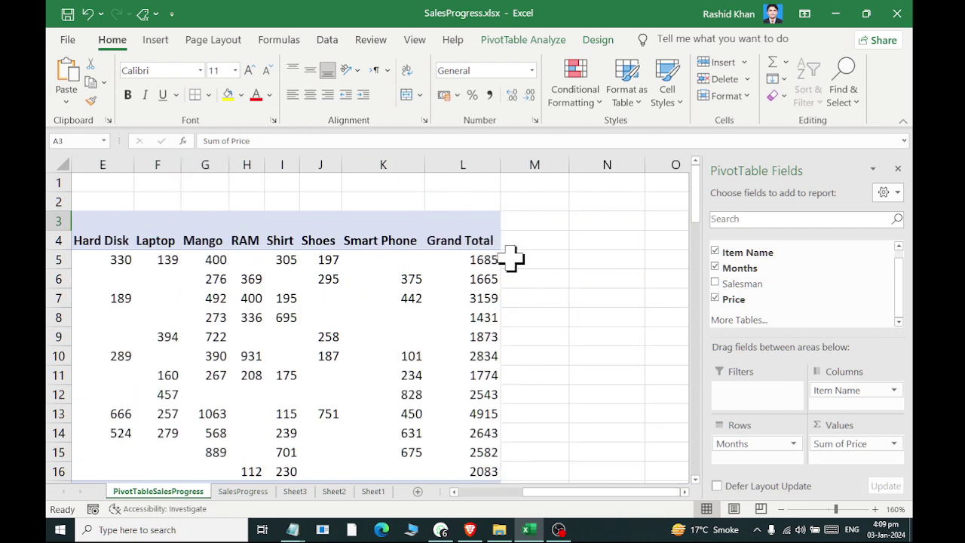
scroll(511, 258, "down", 4)
scroll(511, 258, "down", 1)
scroll(511, 259, "up", 5)
left_click_drag(578, 491, 498, 494)
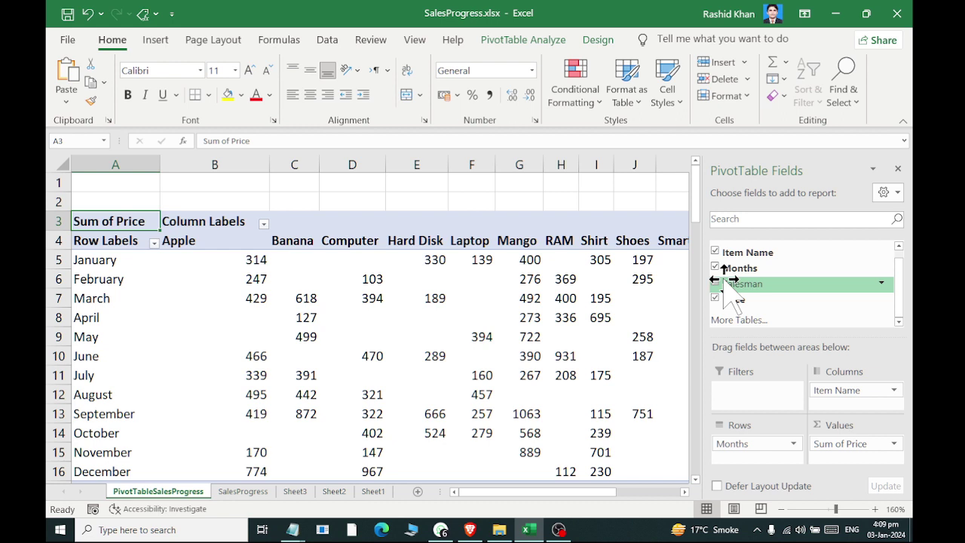
Add Salesman to Rows and remove Months, leaving salesmen against items with Apple at 3653.
mouse_move(723, 290)
left_mouse_down()
mouse_move(718, 296)
mouse_move(758, 285)
mouse_move(753, 456)
left_mouse_up()
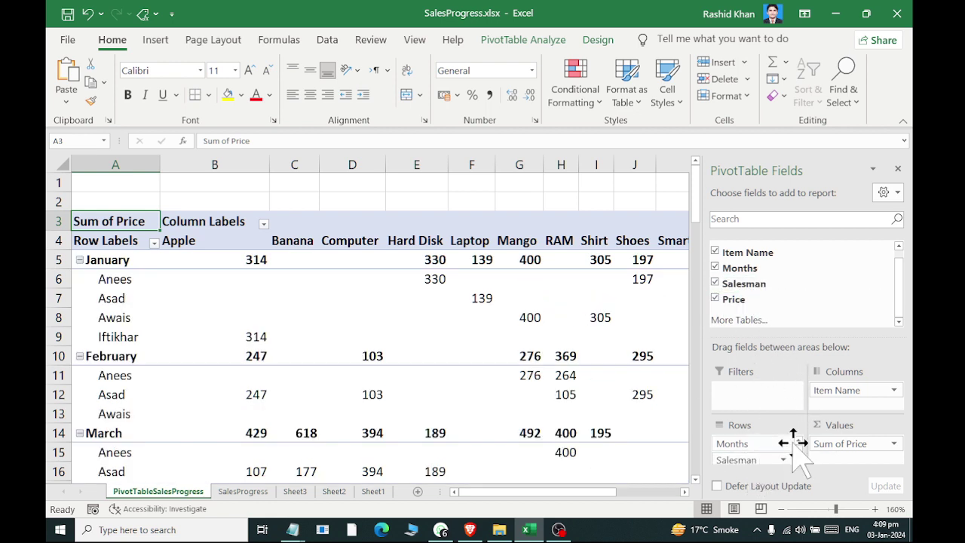
left_click(715, 270)
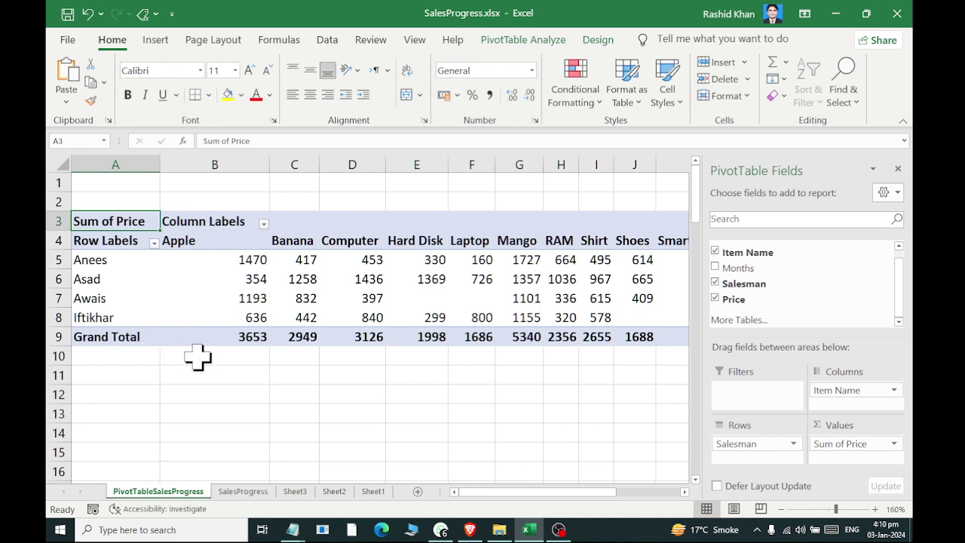
Switch the Price value field summary from Sum to Count, giving Apple 11 and Computer 12.
mouse_move(520, 493)
left_mouse_down()
mouse_move(558, 498)
mouse_move(520, 499)
left_mouse_up()
left_click(829, 445)
left_click(829, 427)
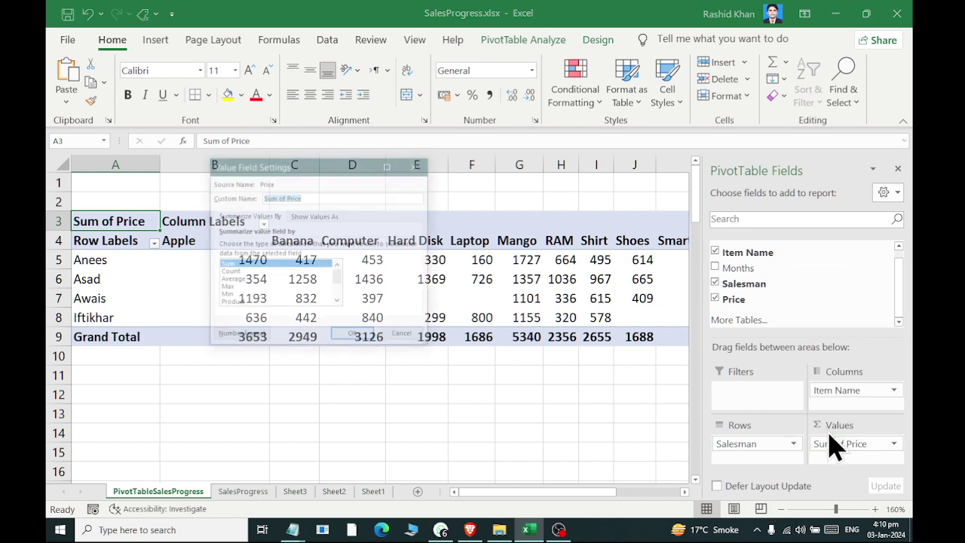
left_click(256, 271)
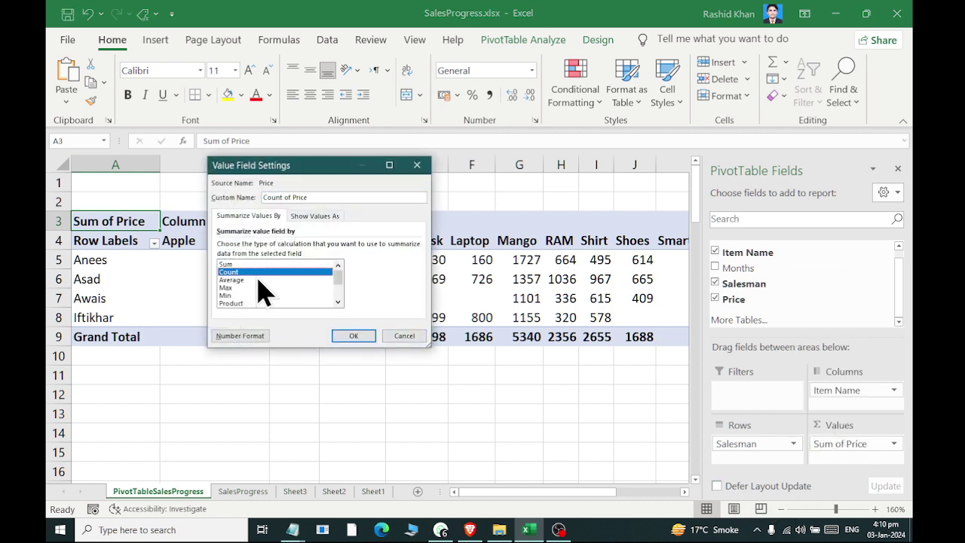
left_click(352, 337)
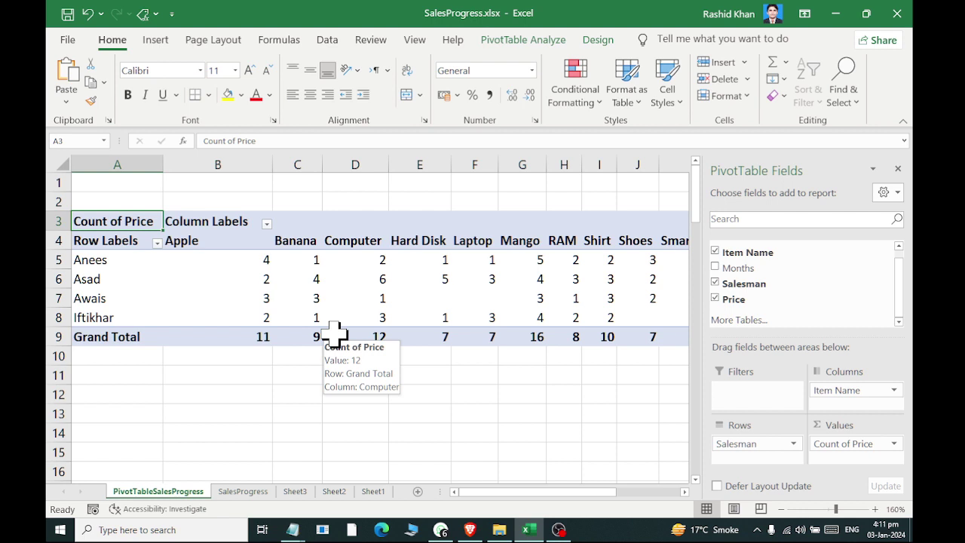
Move Item Name into the report filter and set it to Apple only.
left_click_drag(746, 252, 753, 394)
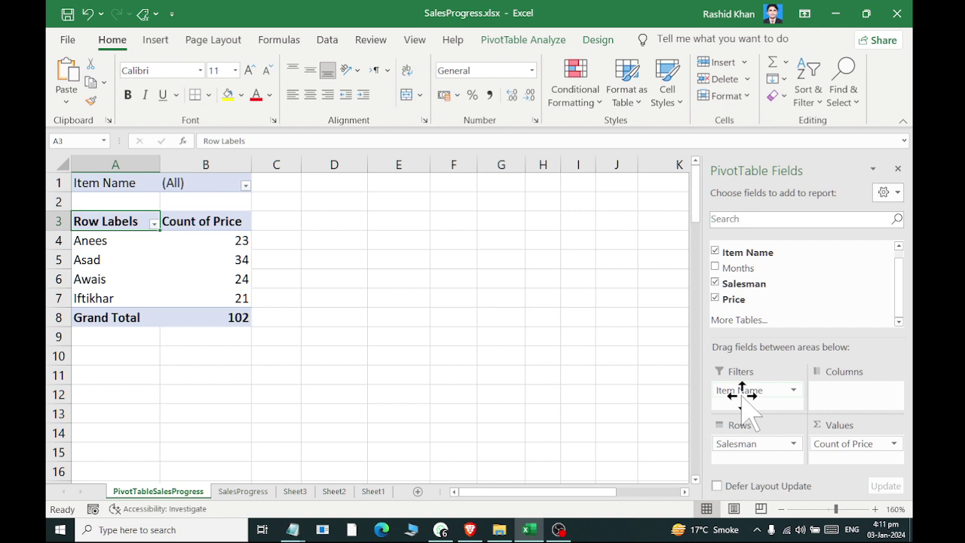
left_click(245, 185)
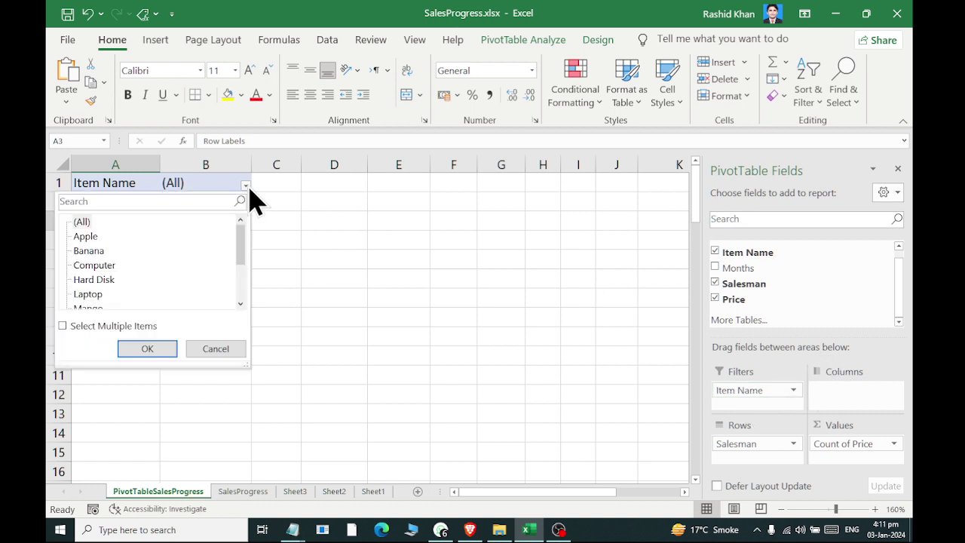
left_click(63, 325)
left_click(77, 221)
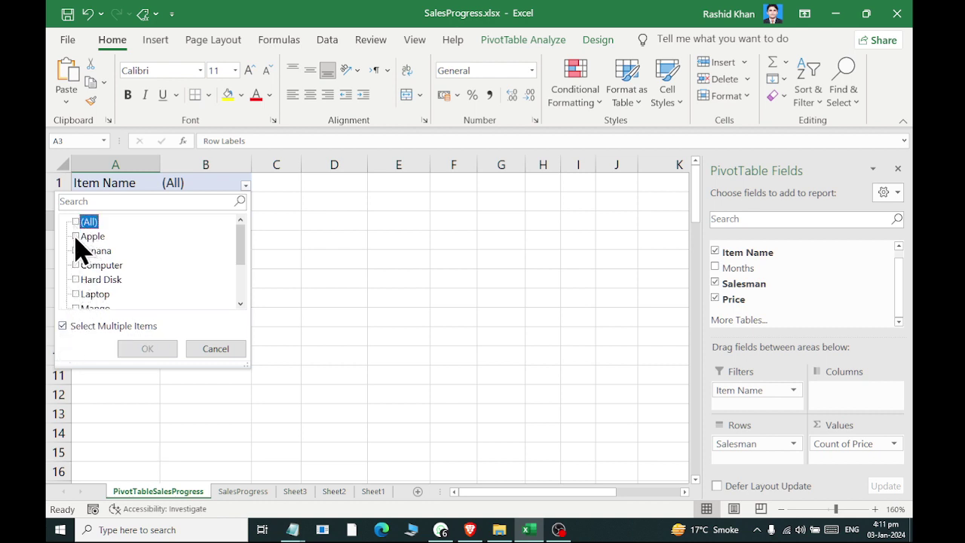
left_click(76, 236)
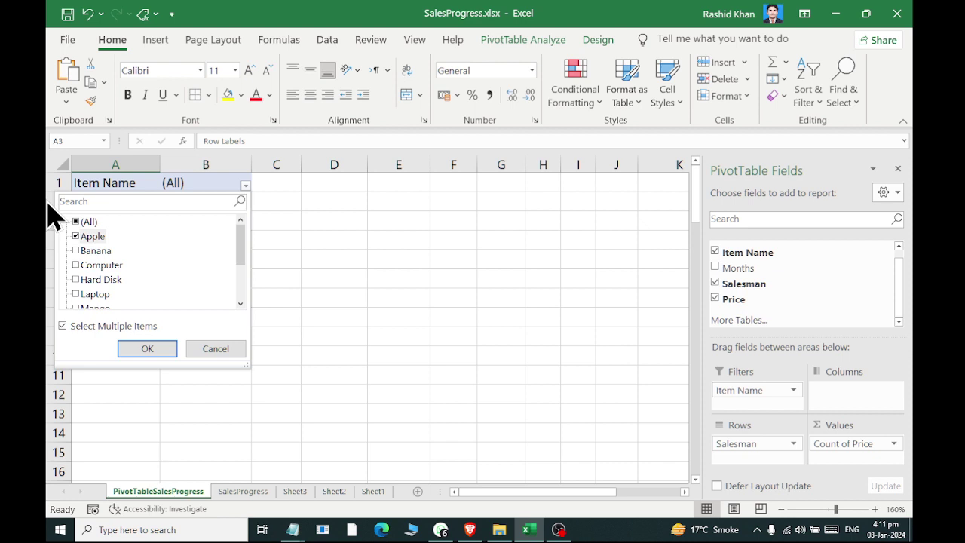
left_click(146, 349)
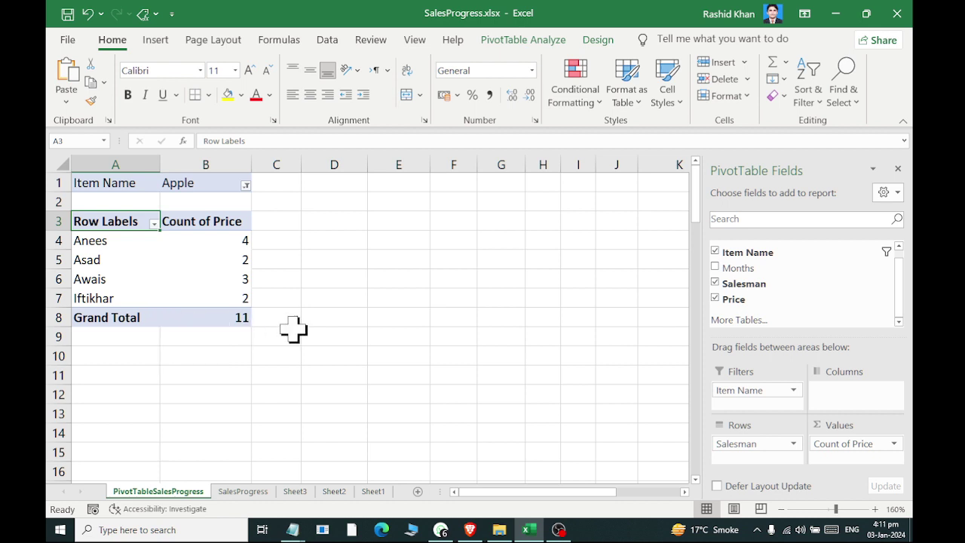
Add Price to Values as Sum of Price next to Count of Price.
left_click_drag(733, 300, 856, 459)
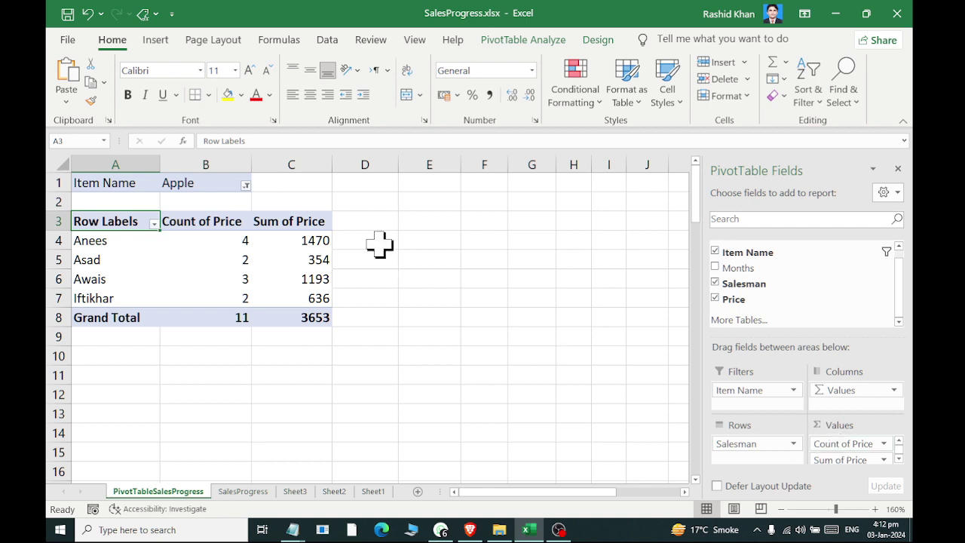
left_click(246, 185)
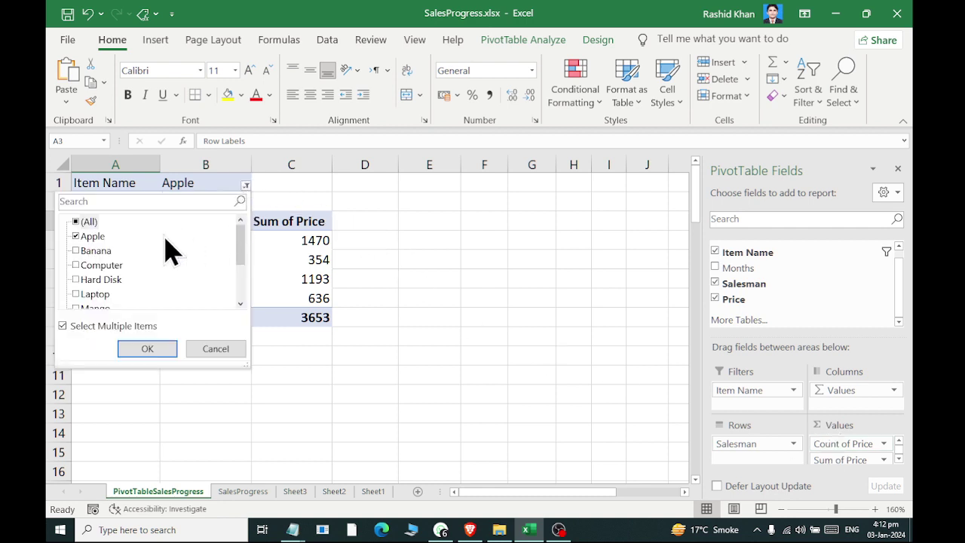
Set the Item Name filter to only Computer and Laptop.
left_click(76, 222)
left_click(75, 222)
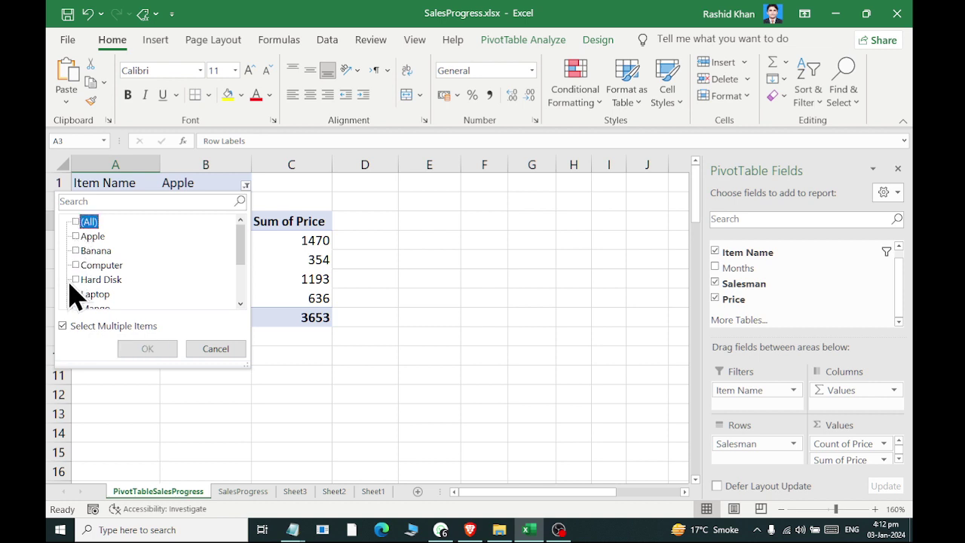
left_click(75, 264)
scroll(83, 315, "down", 1)
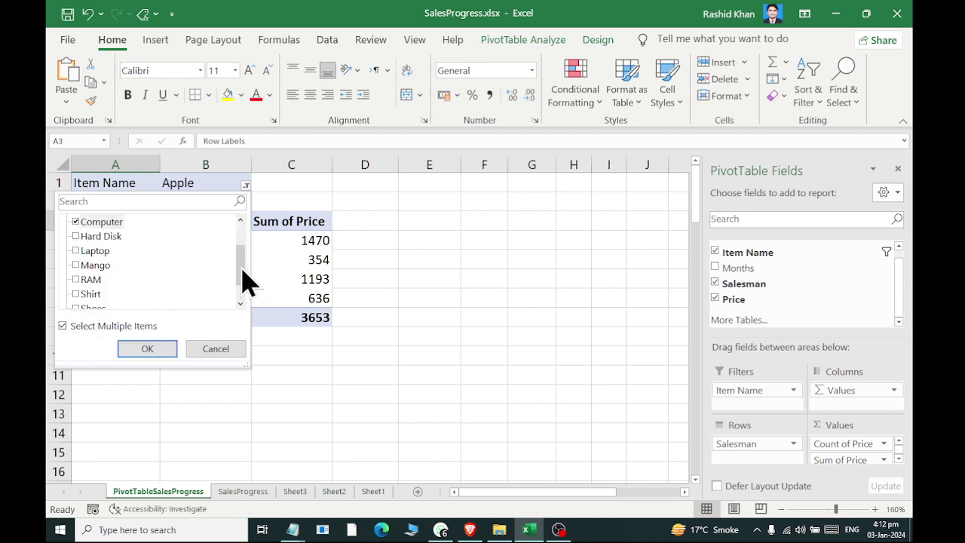
left_click_drag(241, 280, 249, 301)
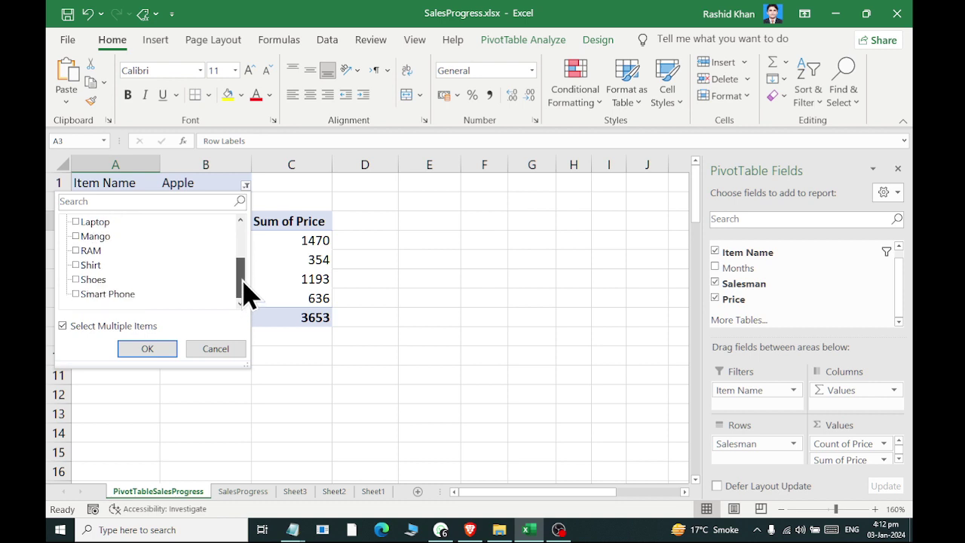
left_click(76, 221)
left_click(147, 348)
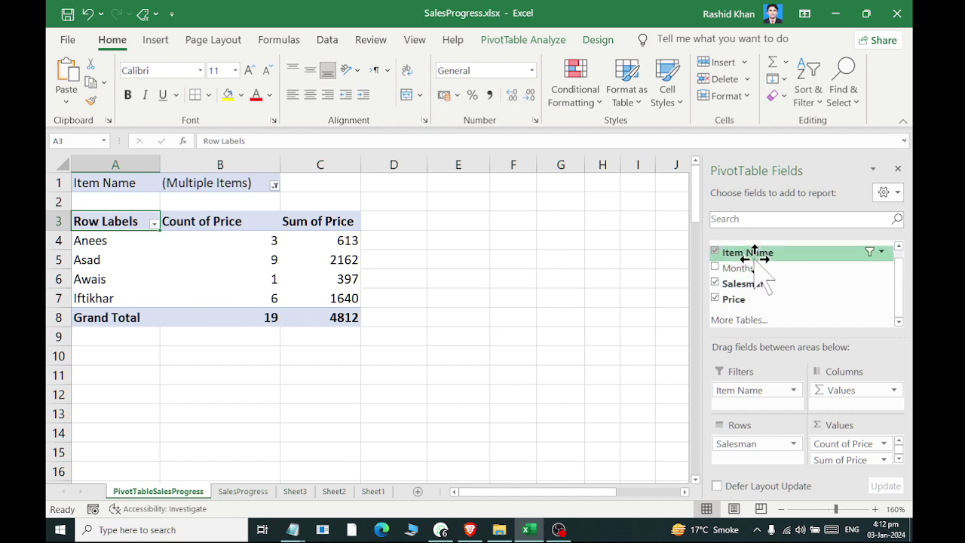
mouse_move(743, 283)
left_mouse_down()
mouse_move(765, 242)
mouse_move(862, 415)
mouse_move(859, 407)
left_mouse_up()
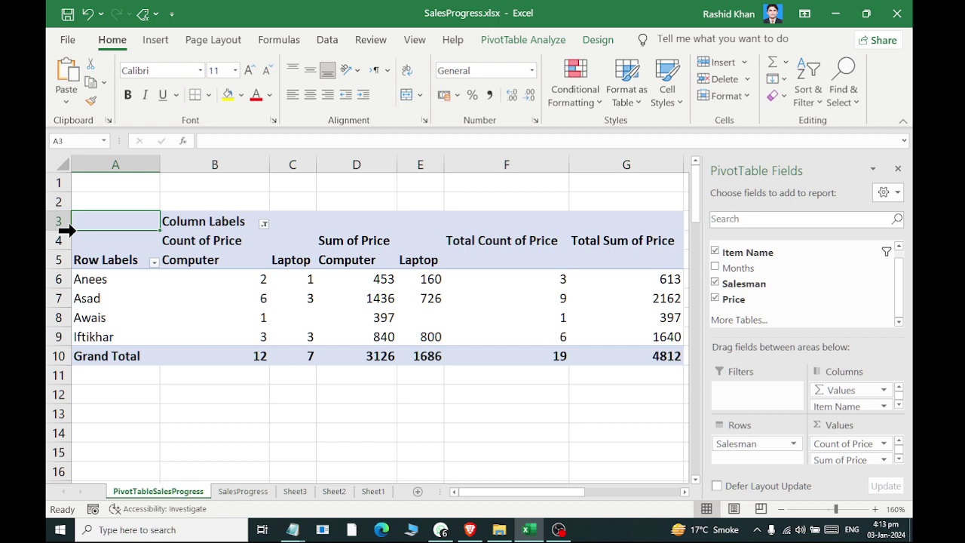
left_click(361, 357)
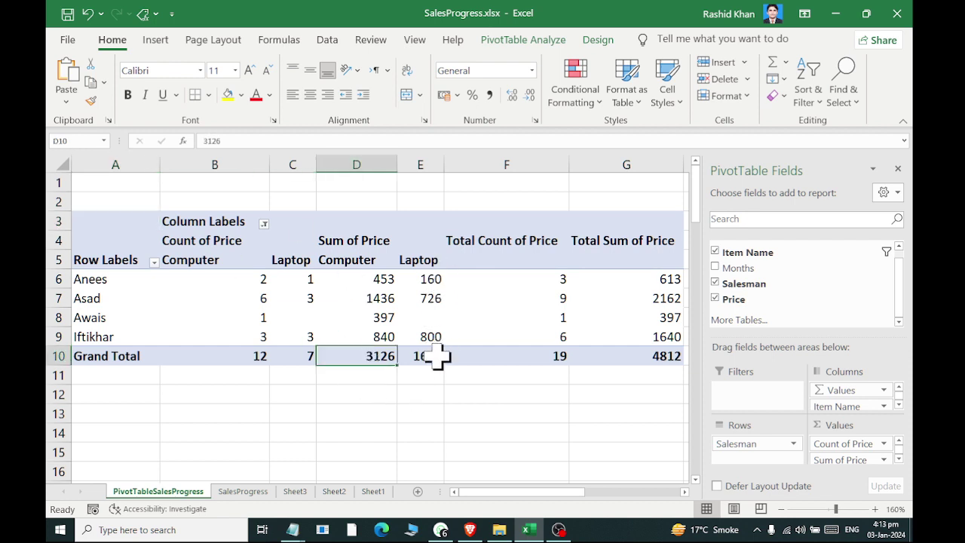
left_click_drag(241, 279, 236, 356)
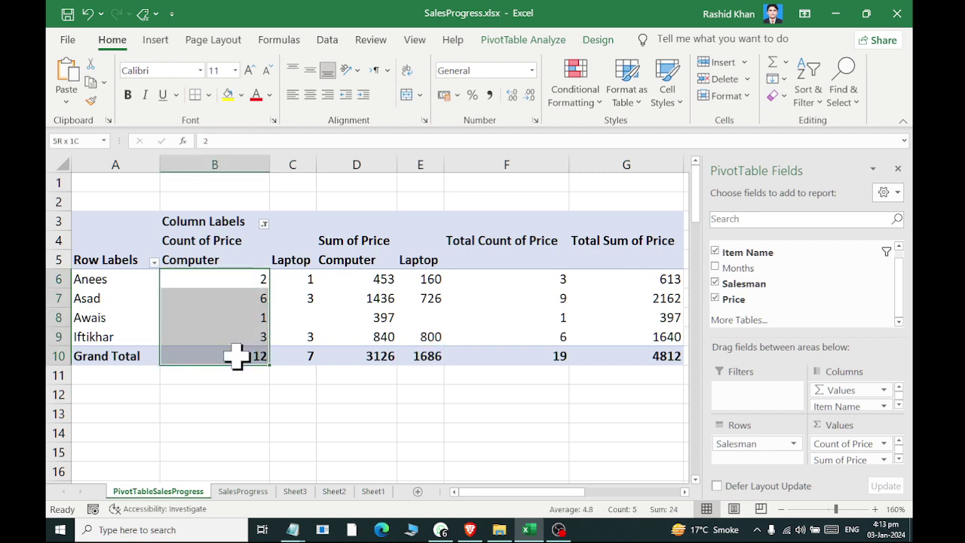
left_click_drag(300, 279, 295, 357)
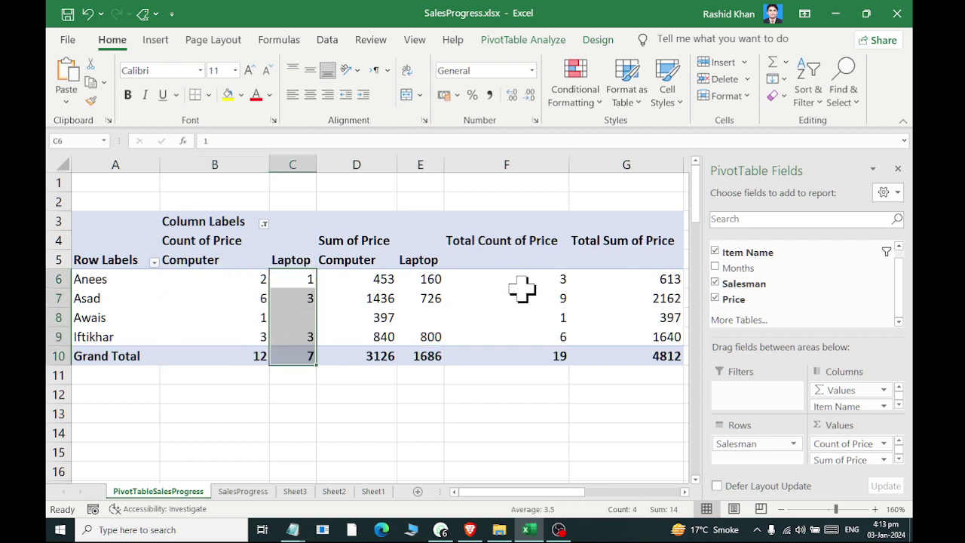
left_click_drag(533, 280, 545, 357)
left_click_drag(633, 278, 638, 356)
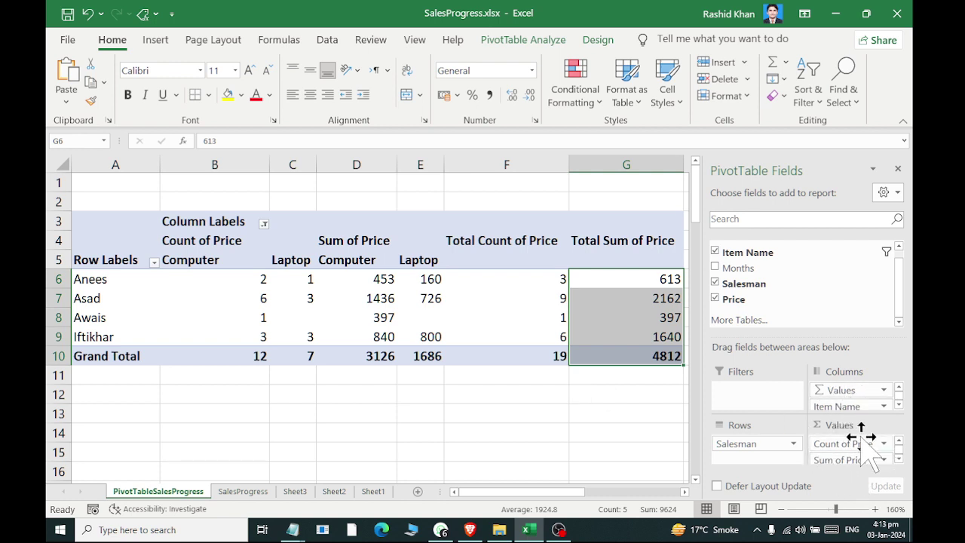
Remove the Price, Item Name and Salesman fields from the pivot table.
left_click(714, 299)
left_click(715, 252)
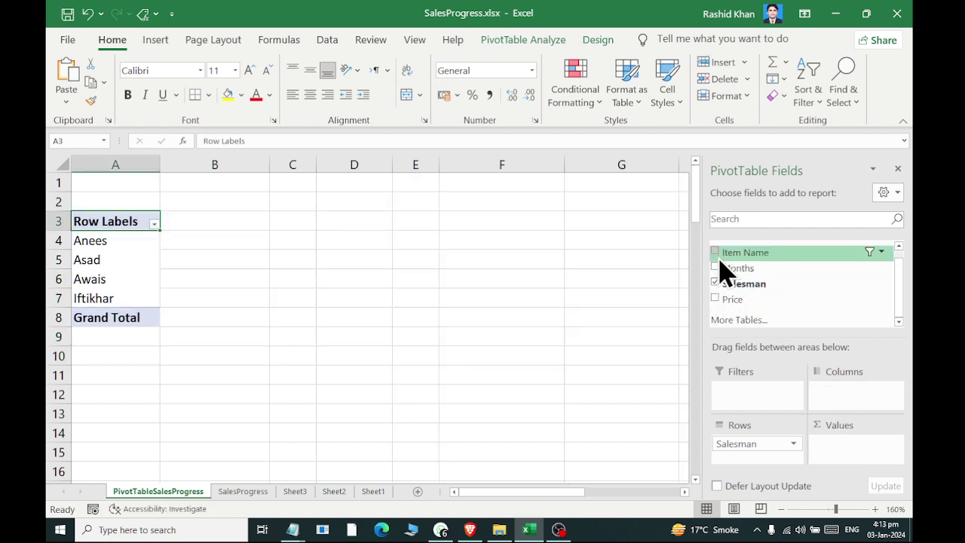
left_click(716, 285)
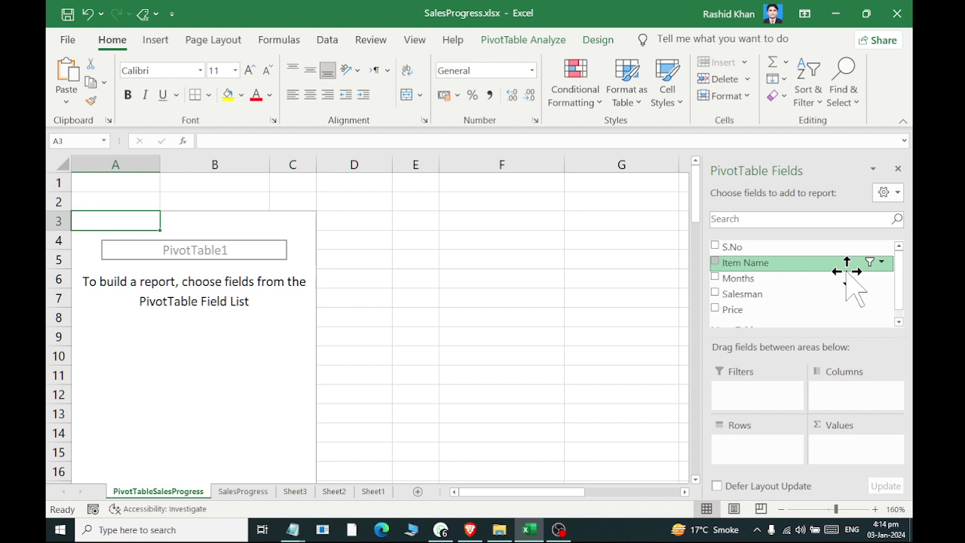
Place Months in Filters, Item Name in Rows and Price in Values.
left_click_drag(791, 278, 750, 407)
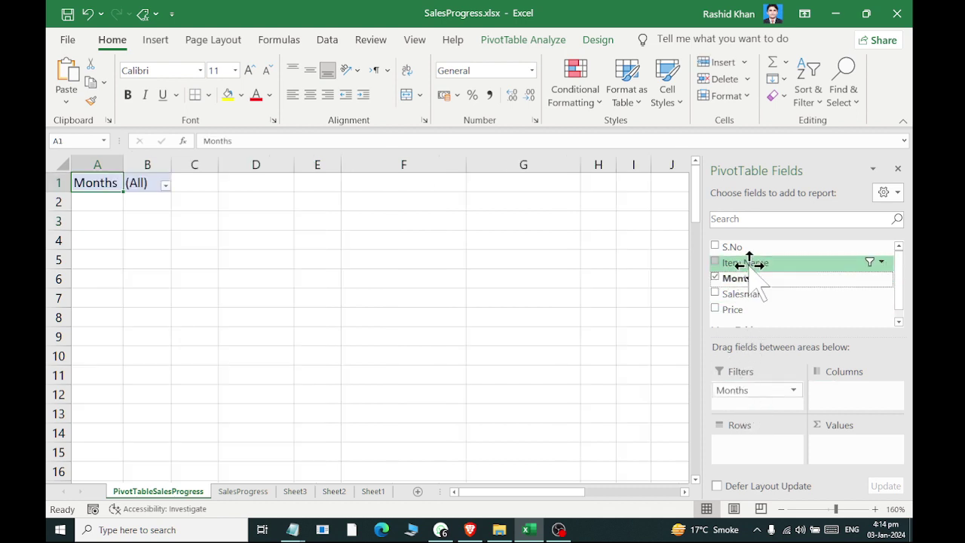
mouse_move(754, 263)
left_mouse_down()
mouse_move(829, 417)
mouse_move(853, 414)
mouse_move(758, 444)
left_mouse_up()
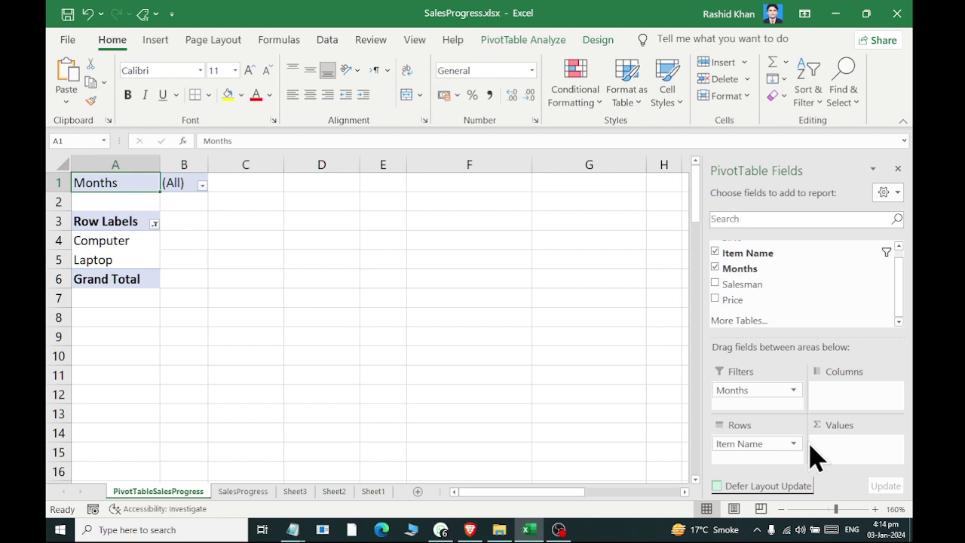
left_click_drag(732, 299, 833, 451)
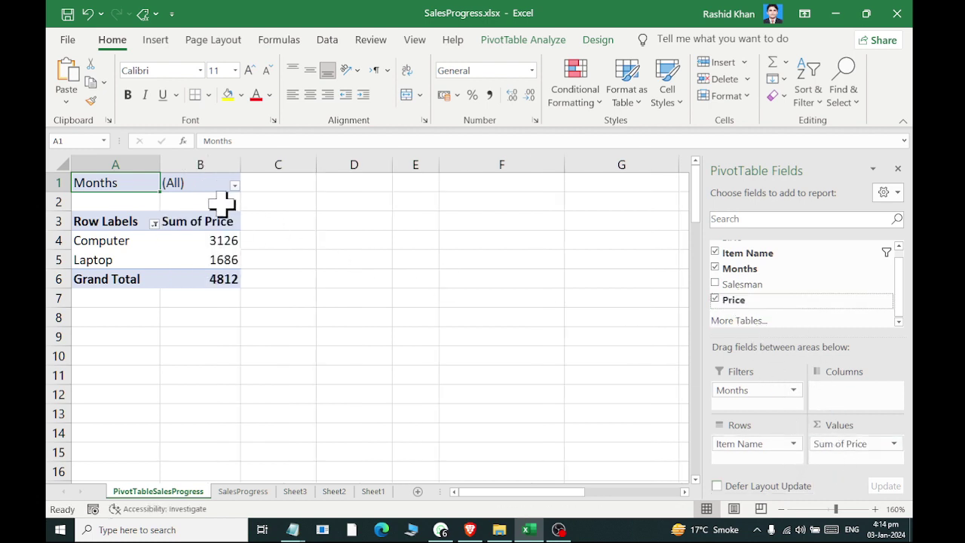
left_click(234, 185)
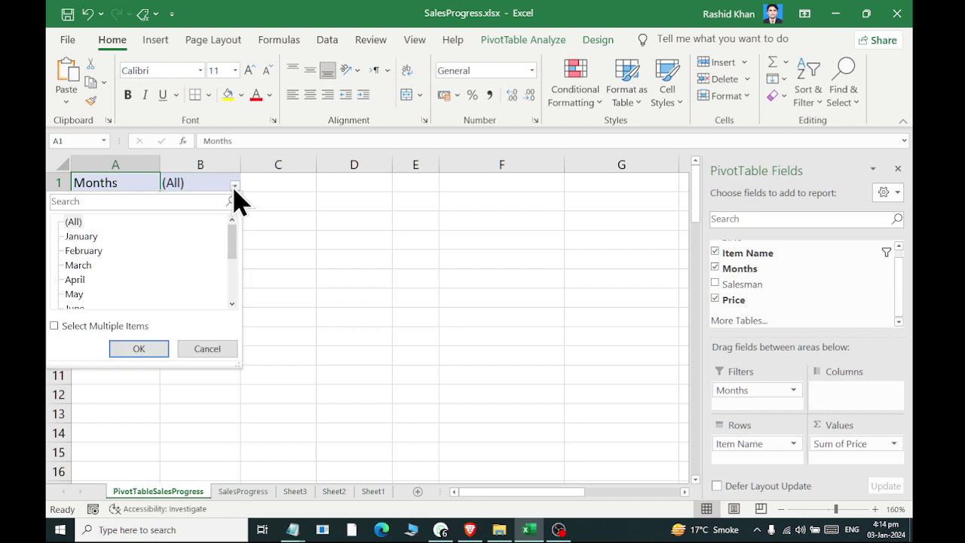
Filter the Months report filter to January only.
left_click(68, 326)
left_click(67, 222)
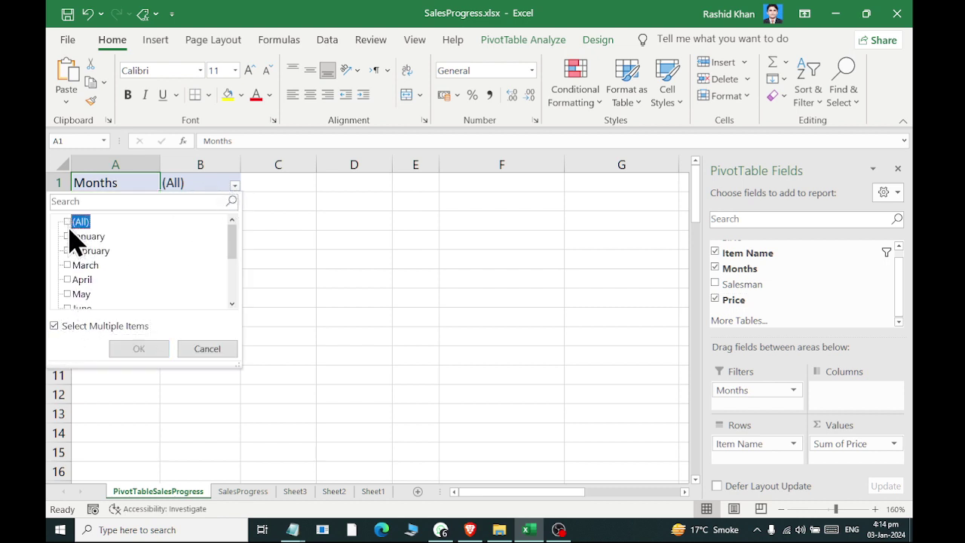
left_click(67, 236)
left_click(139, 348)
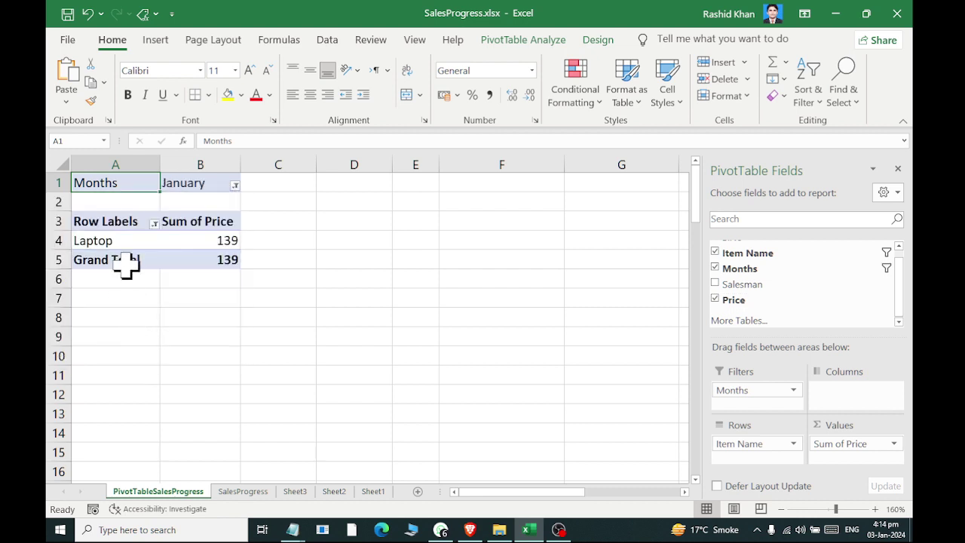
Limit the row labels to Computer only.
left_click(154, 224)
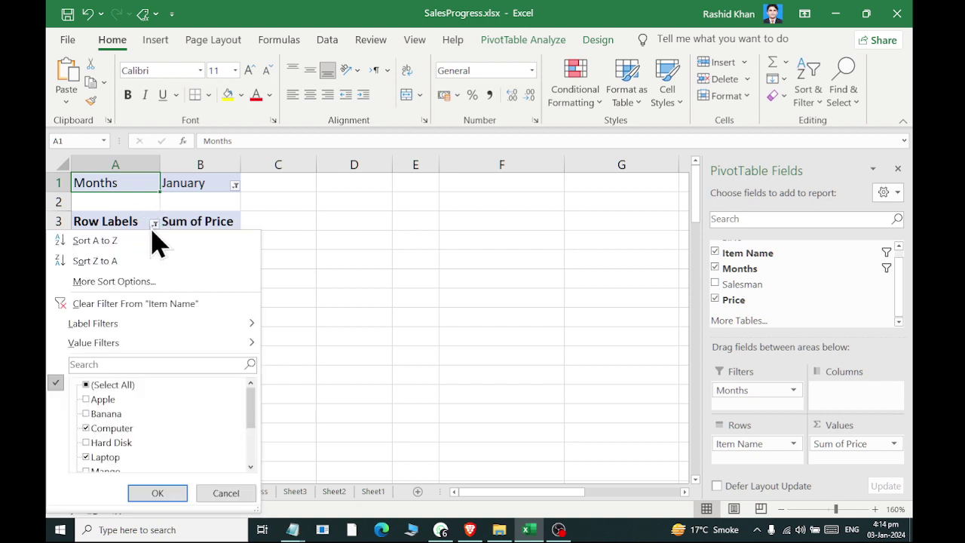
left_click(86, 386)
left_click(87, 387)
left_click(89, 428)
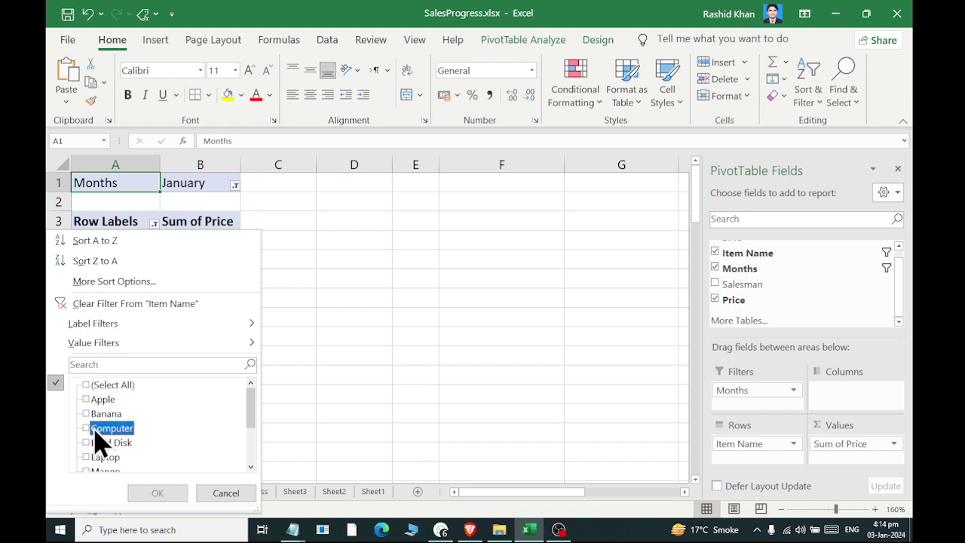
left_click(156, 494)
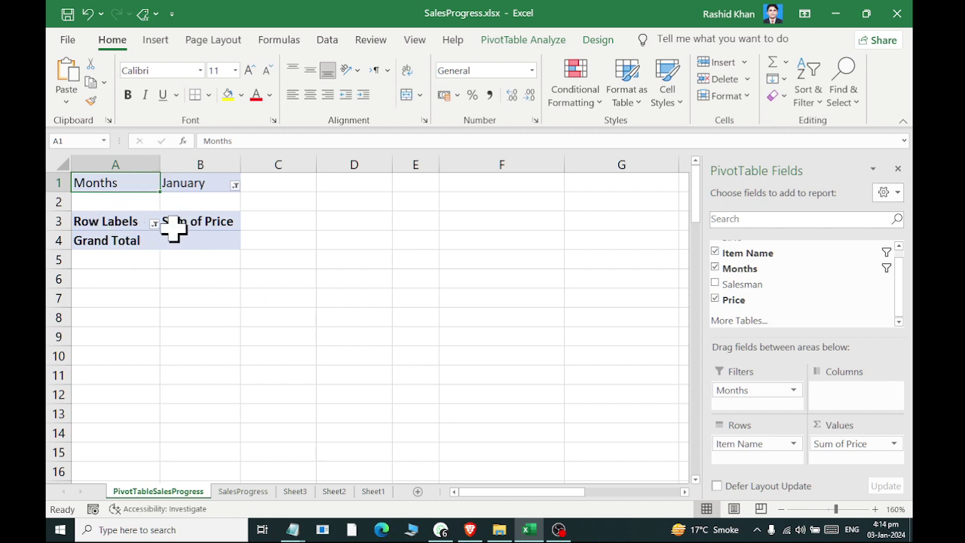
Switch the row filter from Computer to Laptop, giving a total of 139.
left_click(154, 224)
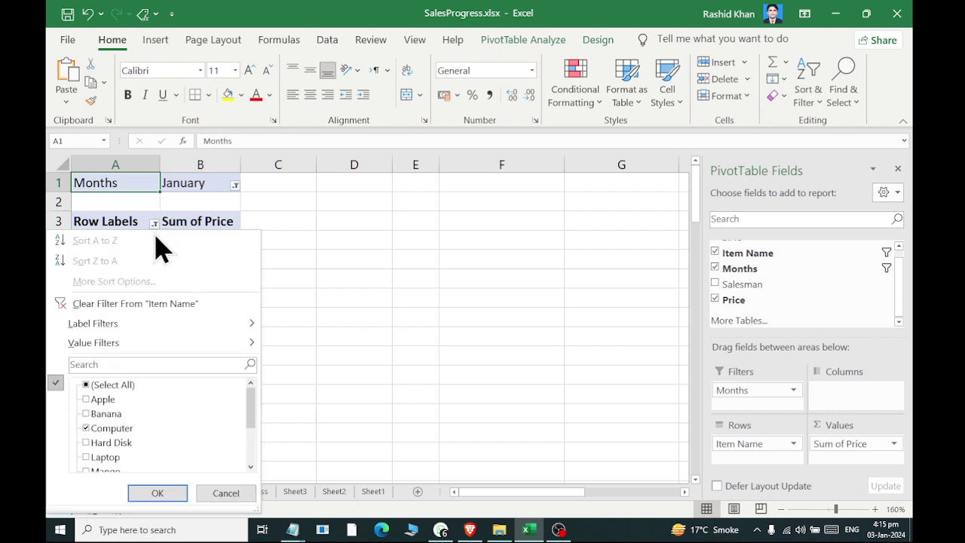
left_click(89, 429)
scroll(91, 437, "down", 1)
scroll(90, 437, "down", 1)
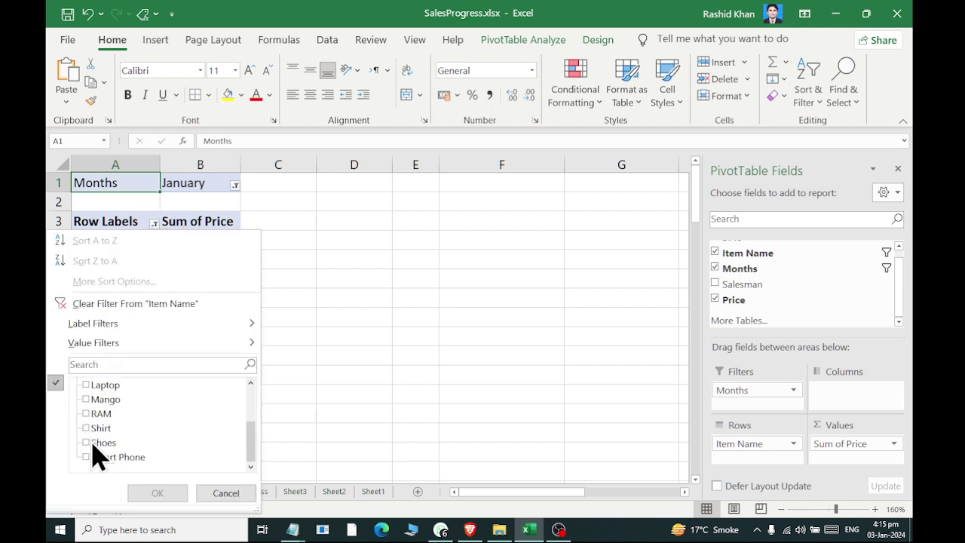
left_click(86, 385)
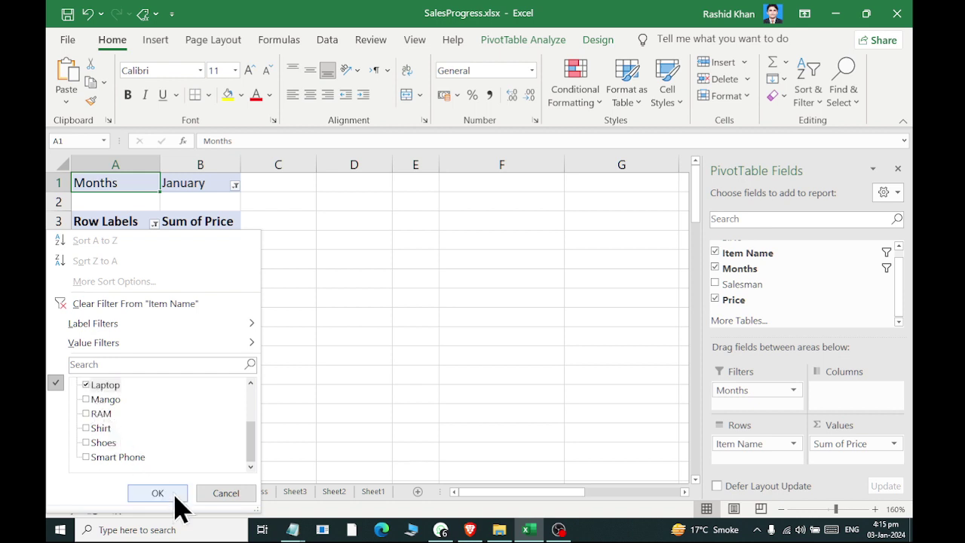
left_click(167, 491)
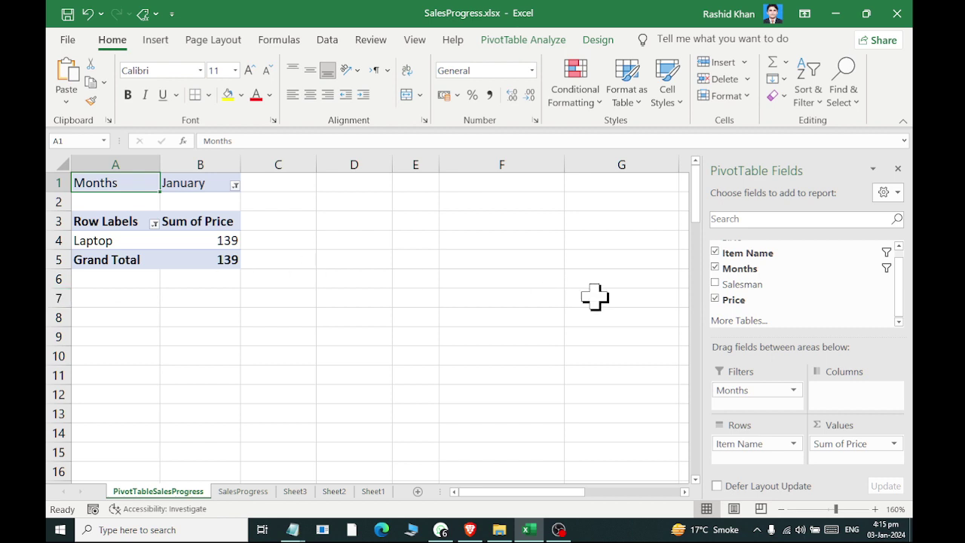
Add Price to Values again and summarize it by Count as Count of Price2.
left_click_drag(733, 299, 870, 462)
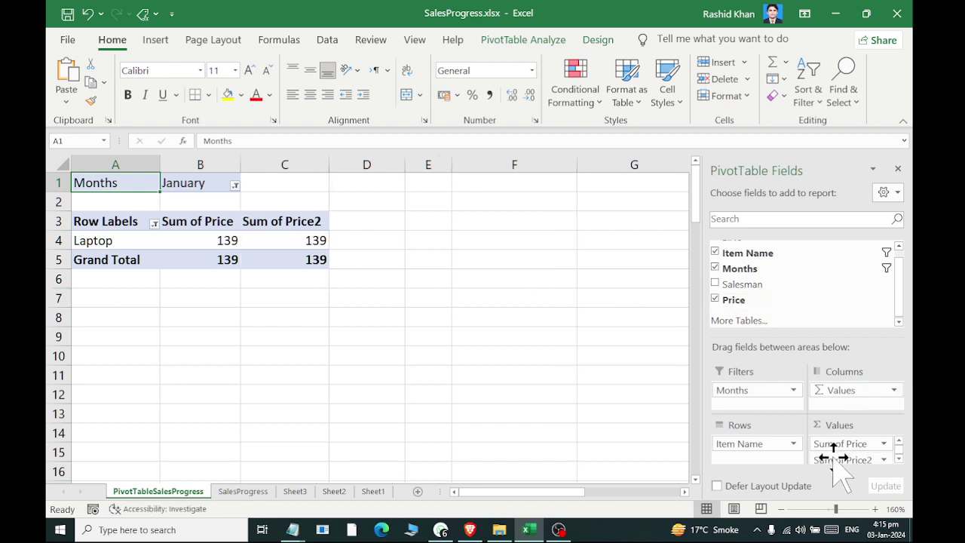
left_click(830, 457)
left_click(837, 443)
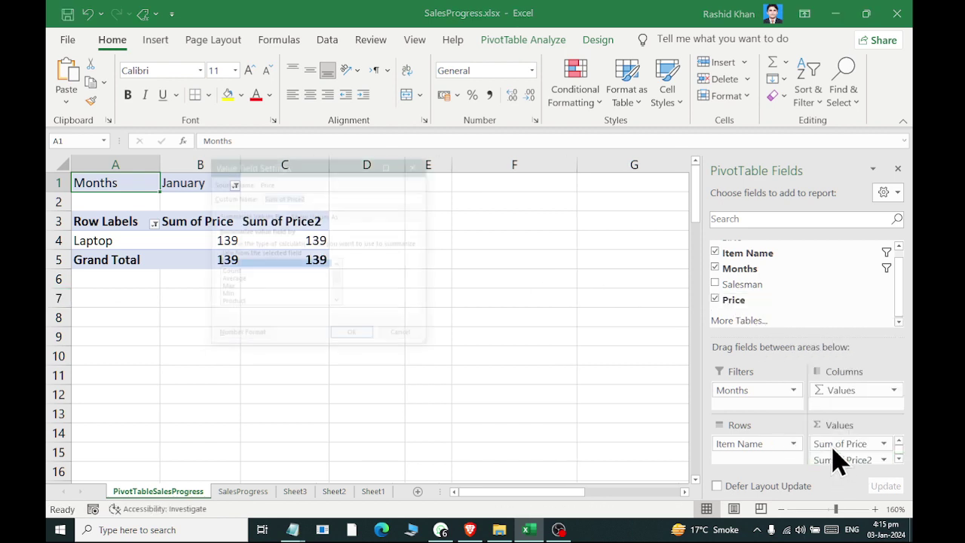
left_click(229, 271)
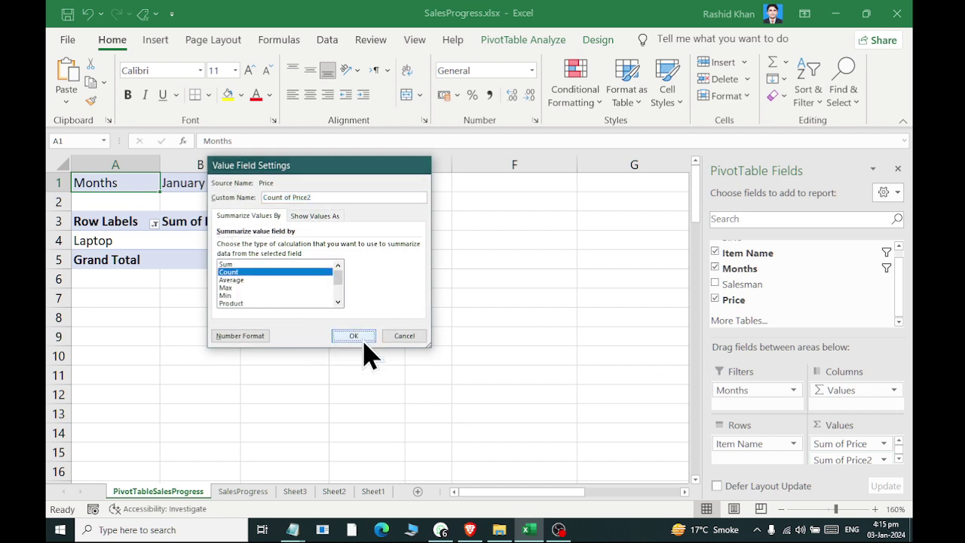
left_click(354, 337)
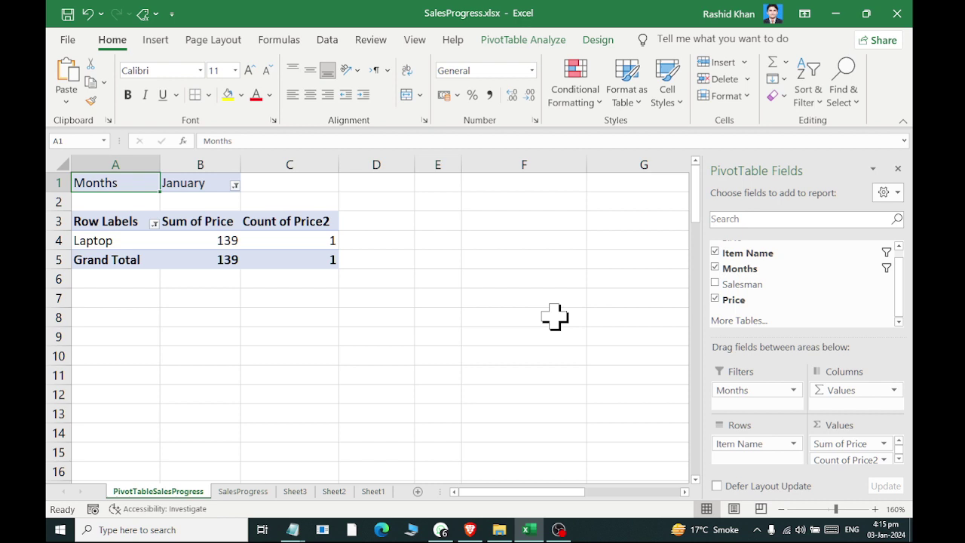
left_click(235, 185)
Change the Months filter from January to December.
left_click(67, 236)
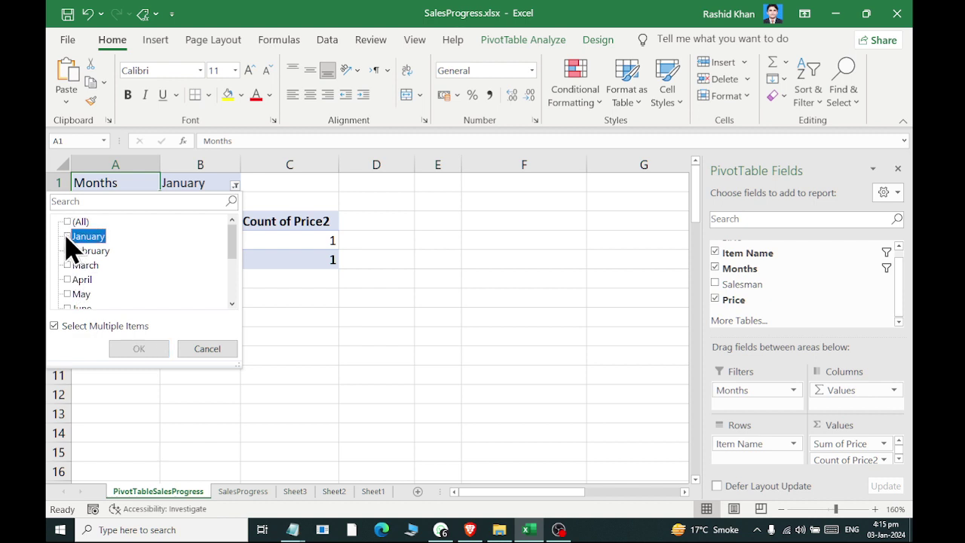
scroll(82, 309, "down", 3)
left_click(67, 294)
left_click(132, 351)
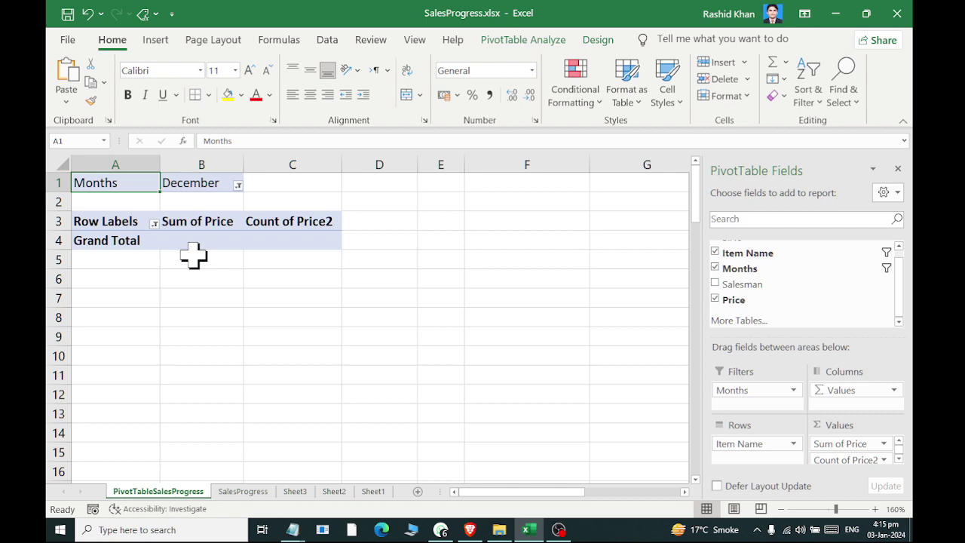
Delete the PivotTableSalesProgress sheet tab and return to the SalesProgress data.
left_click(243, 491)
left_click(183, 492)
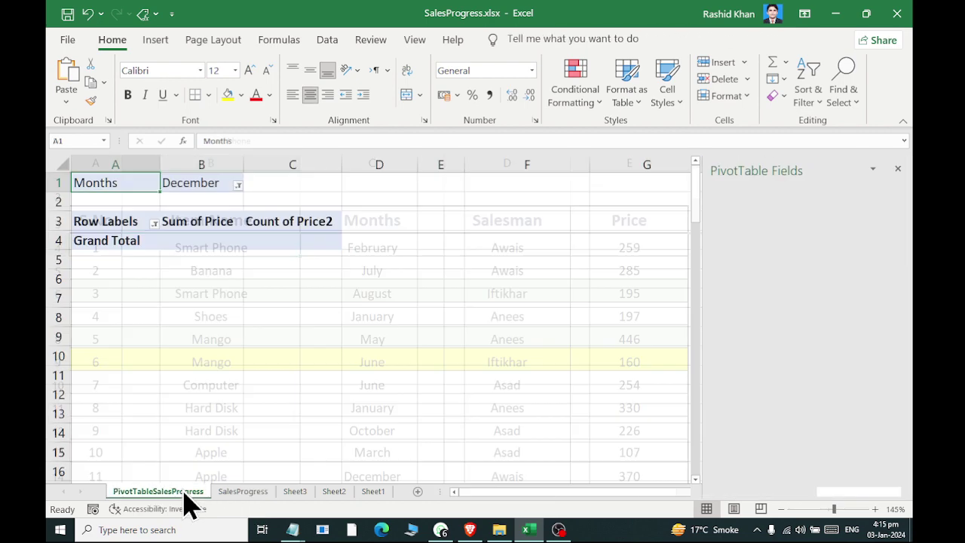
right_click(185, 492)
left_click(226, 310)
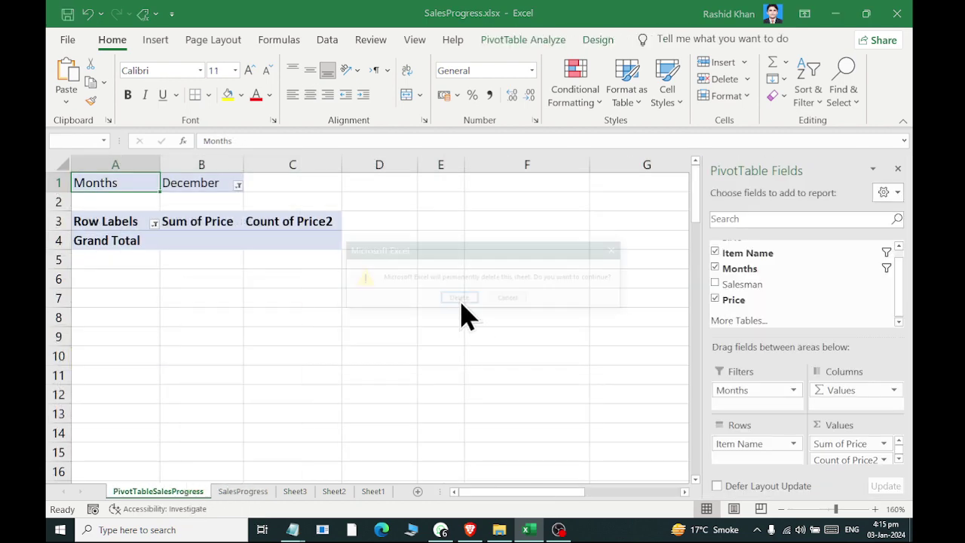
left_click(461, 299)
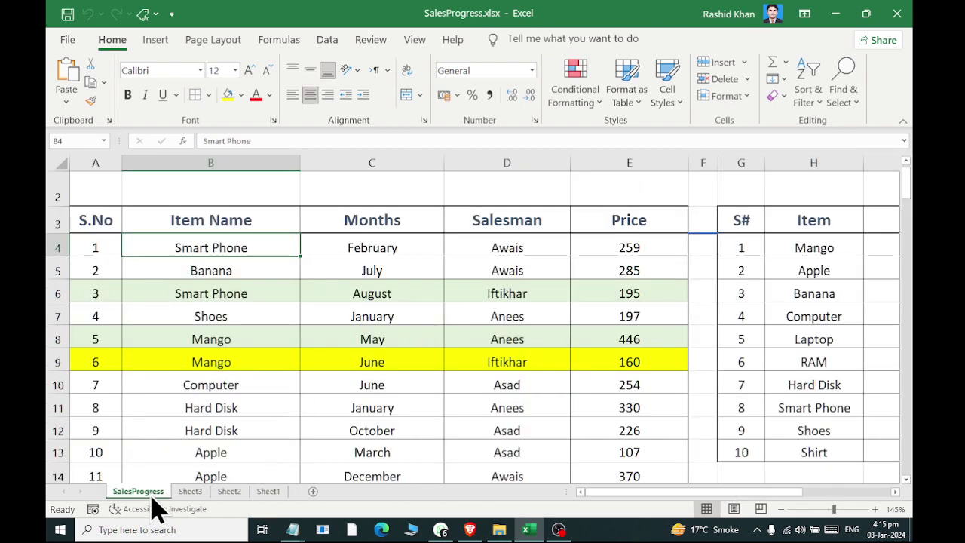
left_click(159, 292)
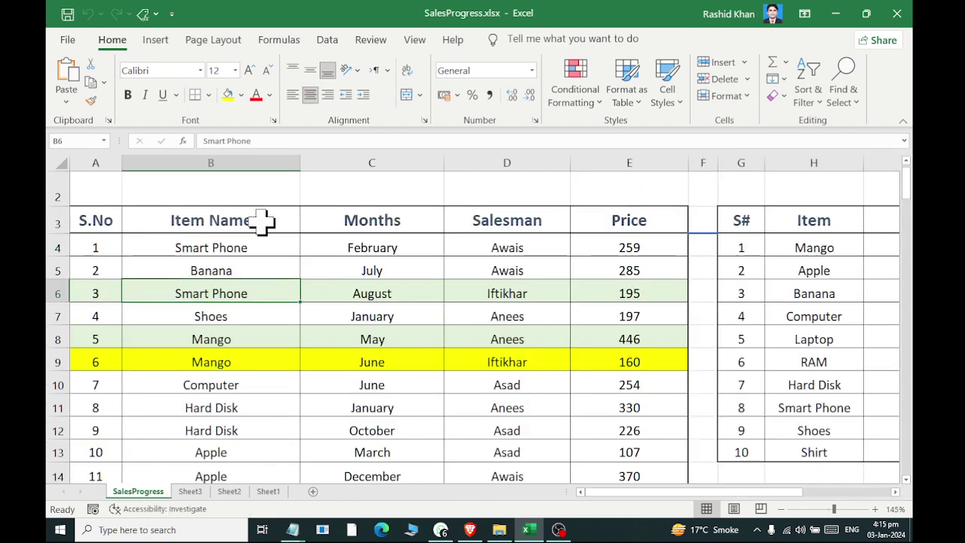